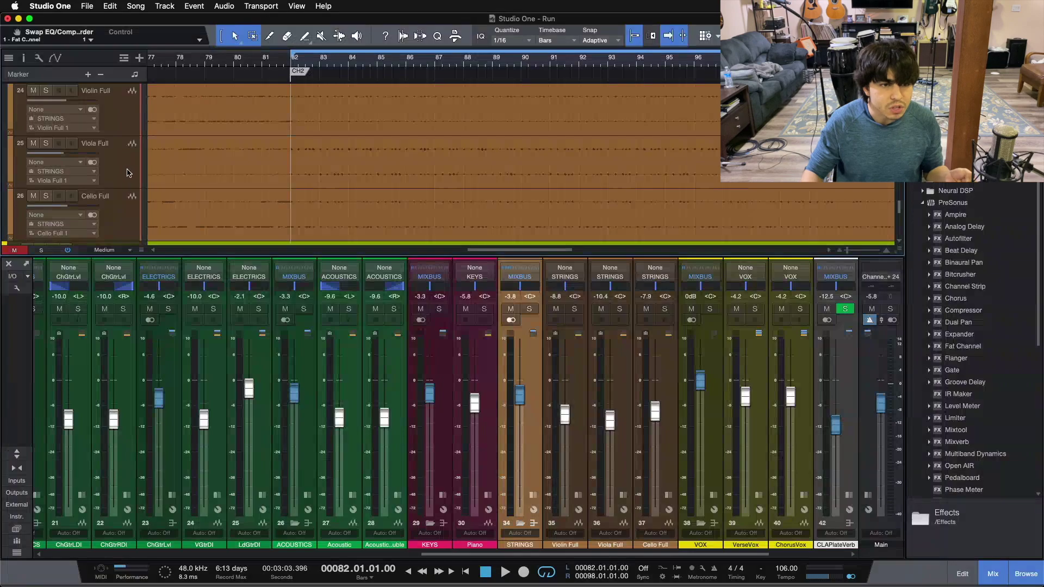
- Play the mix from the CH2 marker, briefly mute the VOX bus to compare, and reset the Main fader to 0 dB
left_click(122, 221)
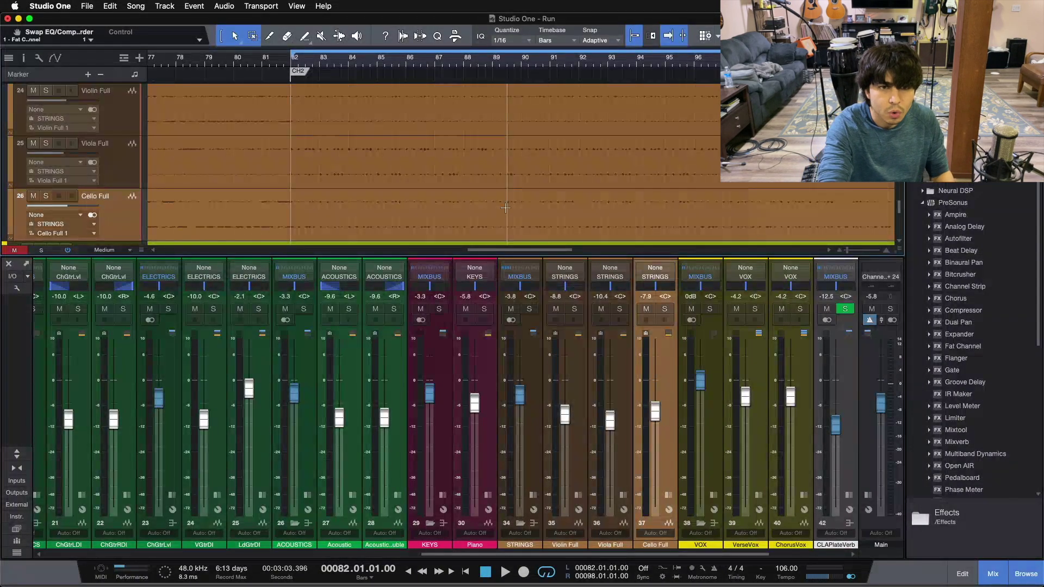
key("space")
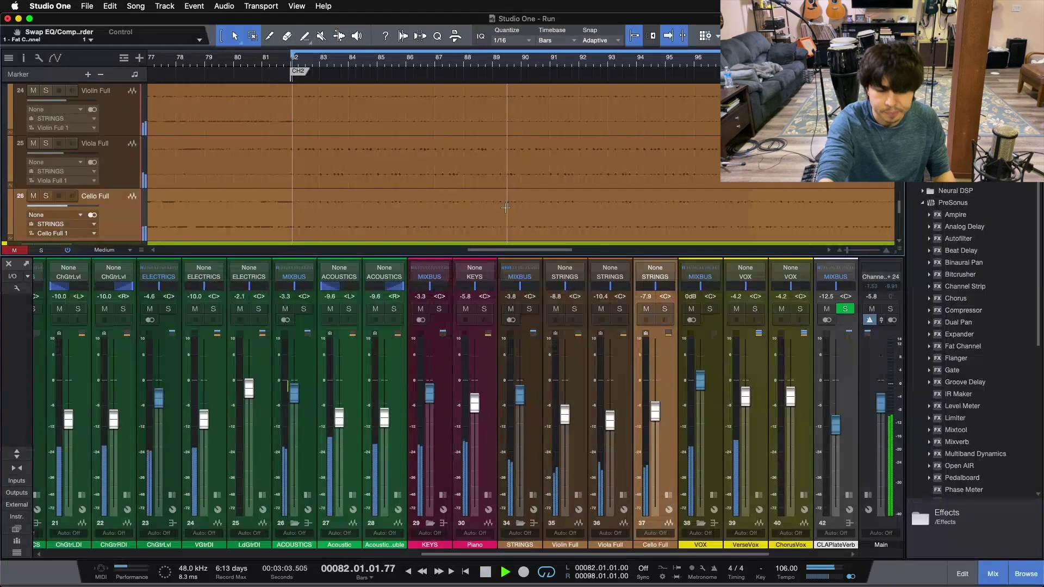
left_click(691, 309)
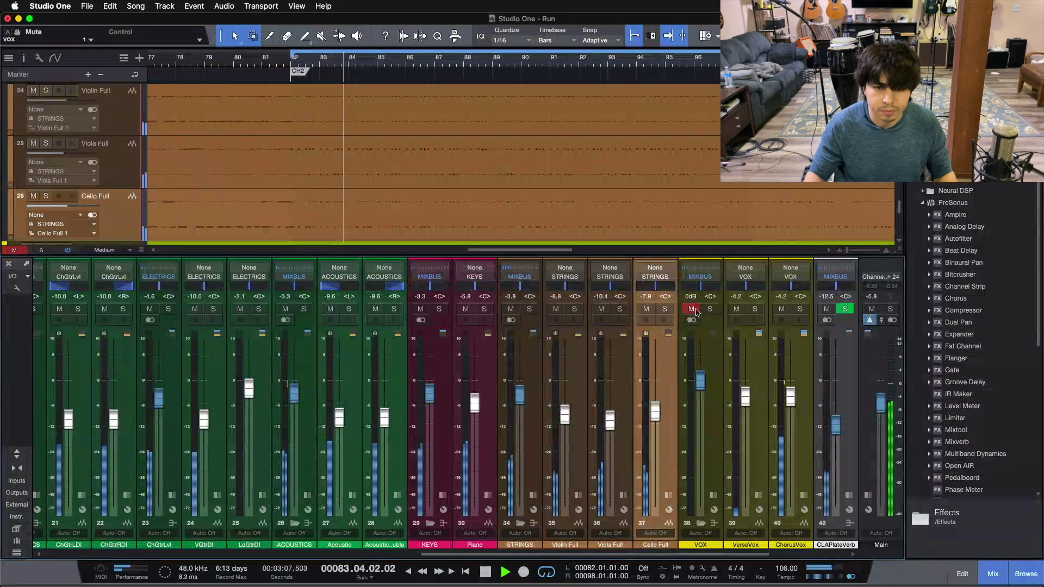
left_click(696, 311)
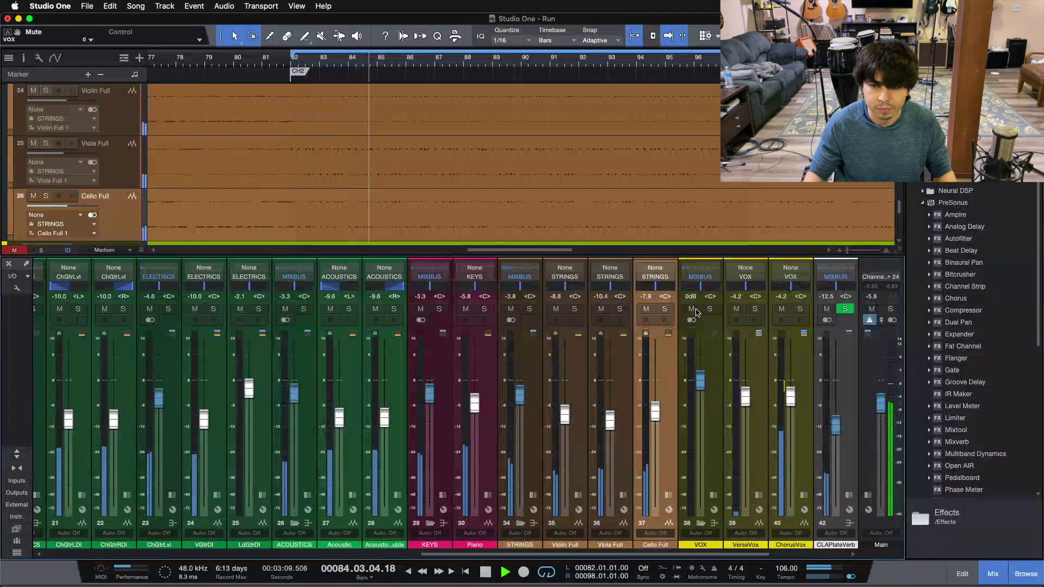
left_click(881, 403, "alt")
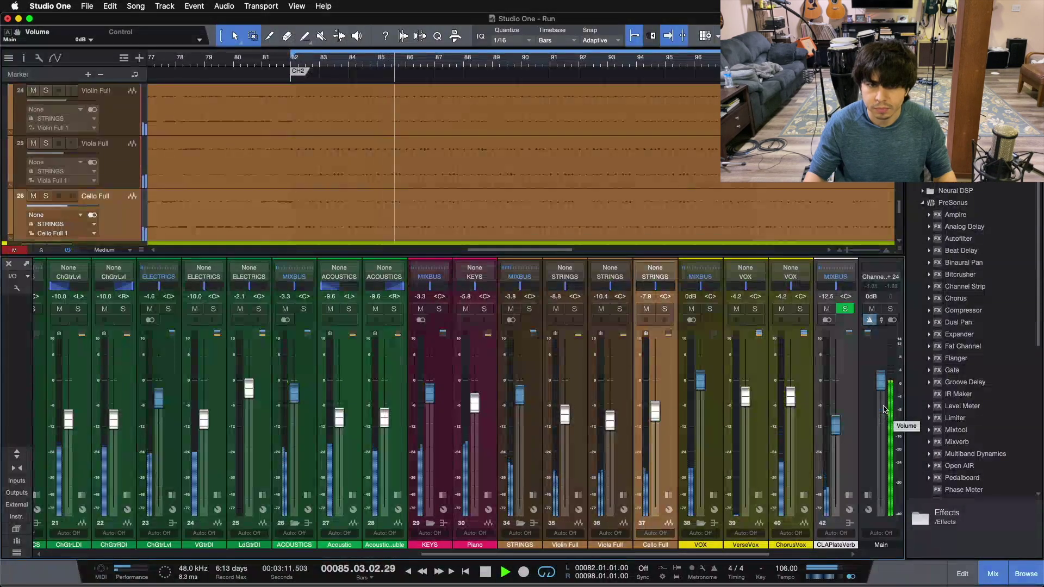
- Locate the RI marker just before verse 3 and play the full mix from there
left_click_drag(318, 65, 350, 119)
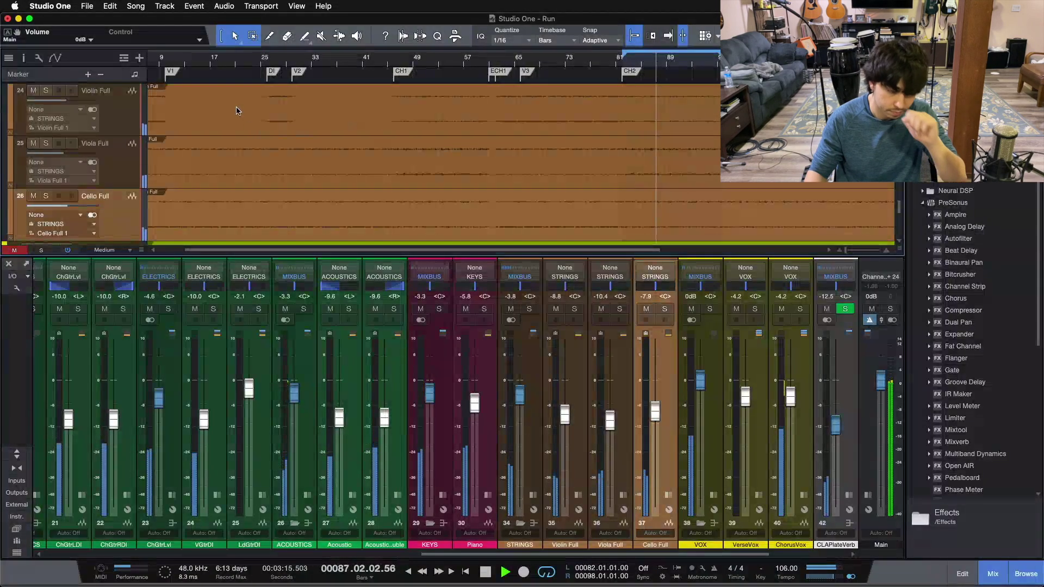
left_click_drag(254, 64, 204, 65)
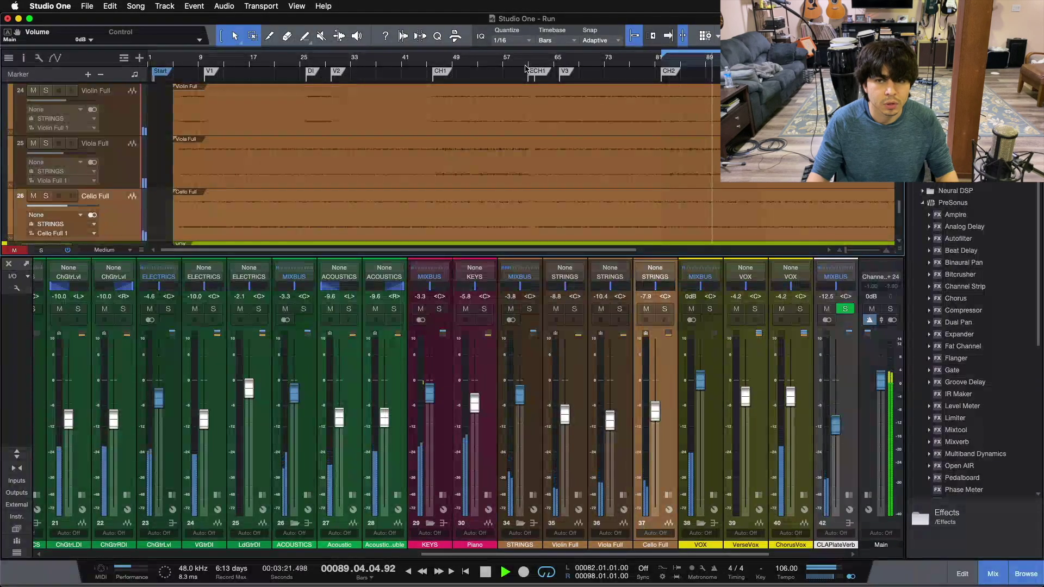
mouse_move(306, 61)
left_mouse_down()
mouse_move(304, 87)
mouse_move(344, 40)
left_mouse_up()
left_click_drag(528, 61, 469, 86)
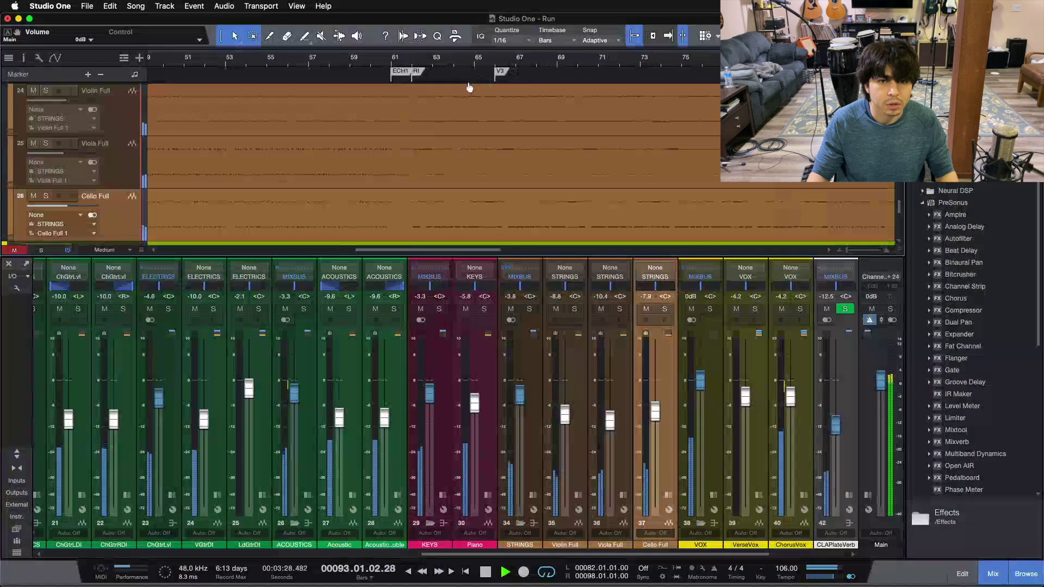
left_click(411, 60)
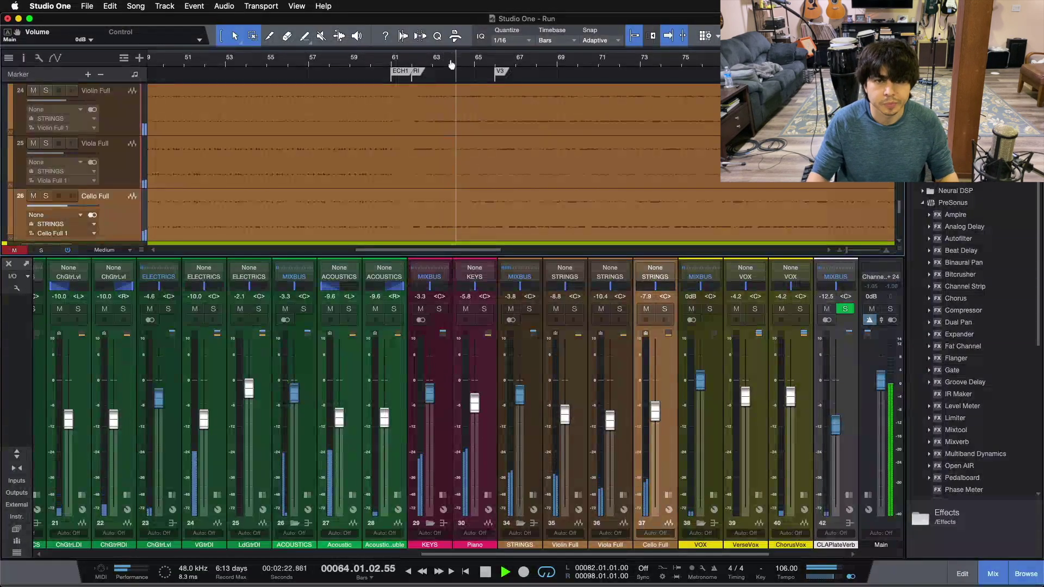
scroll(451, 64, "up", 3)
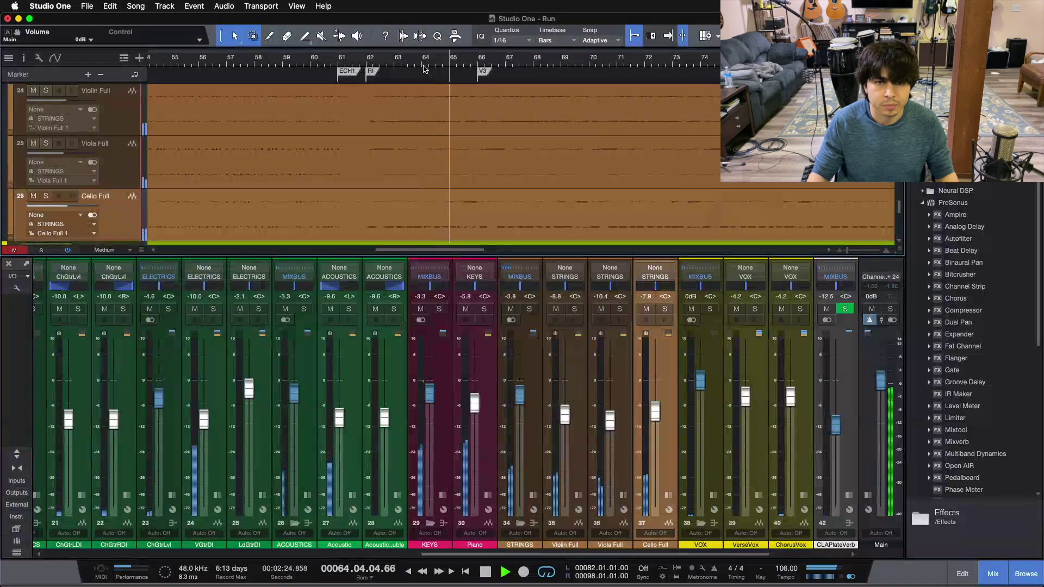
scroll(424, 68, "down", 3)
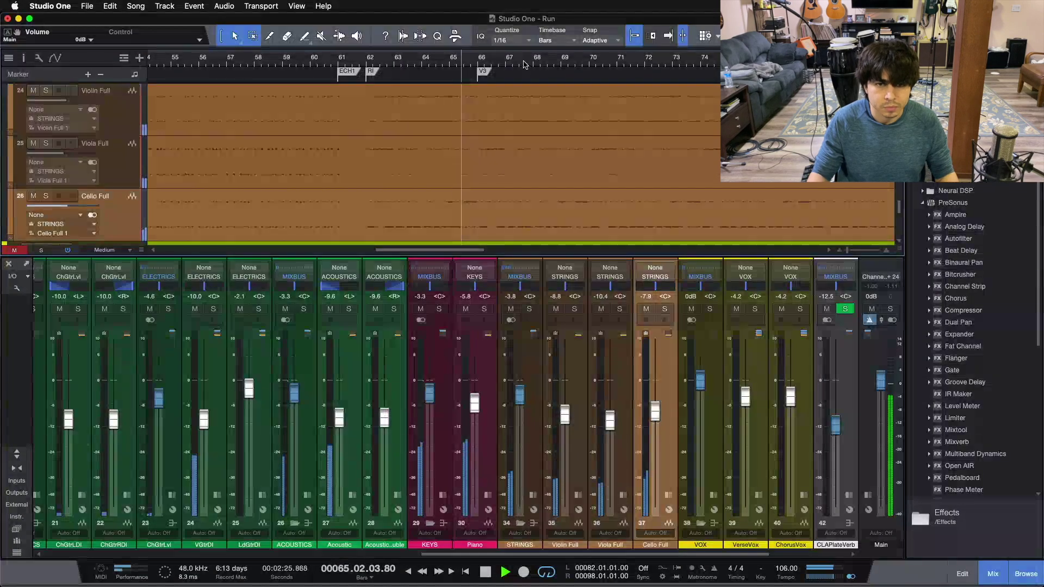
- Mute the VOX bus during verse 3 to hear the backing alone, and unmute it after stopping playback
left_click(690, 308)
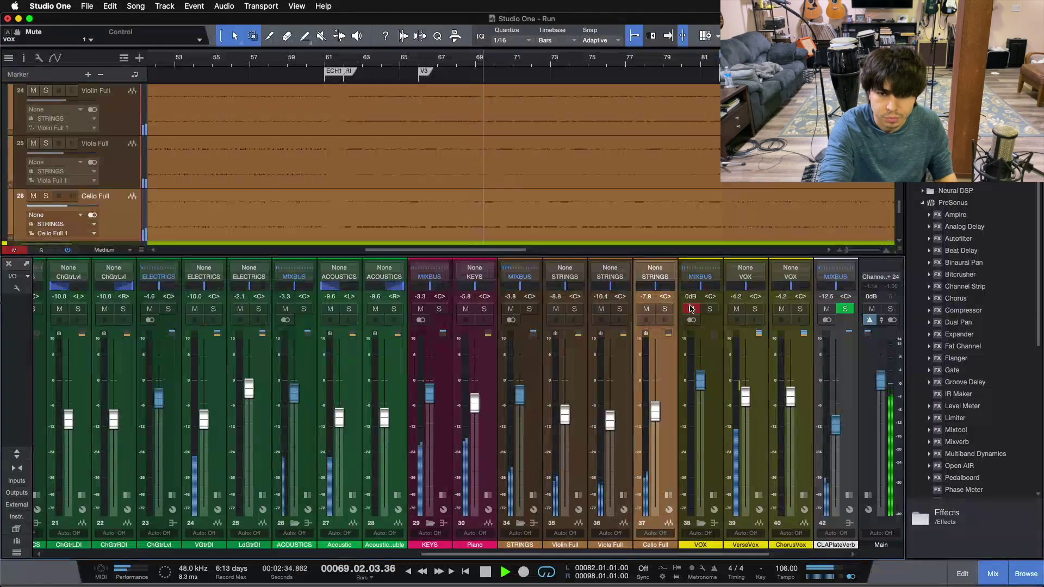
key("space")
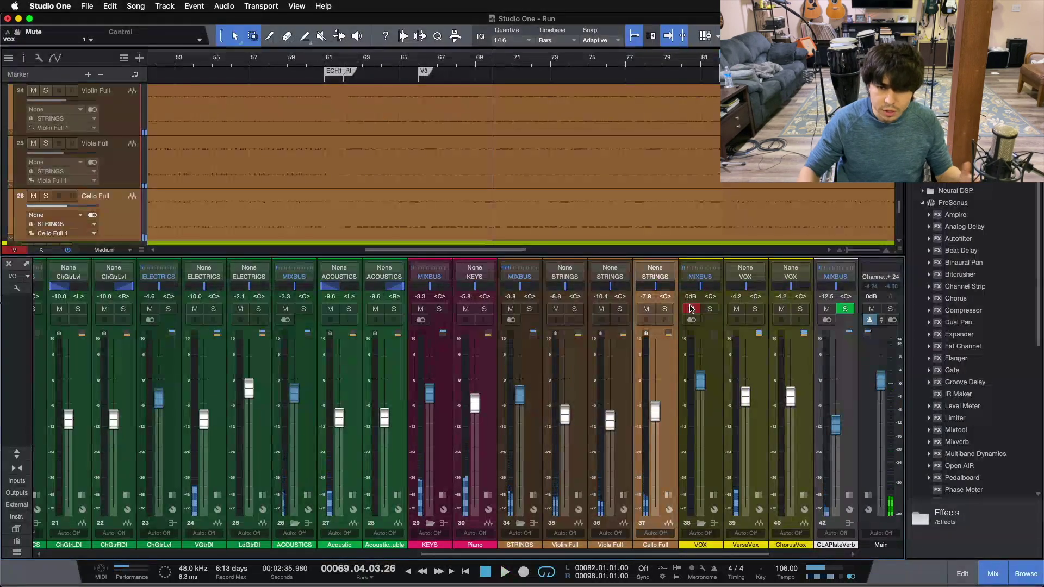
left_click(690, 308)
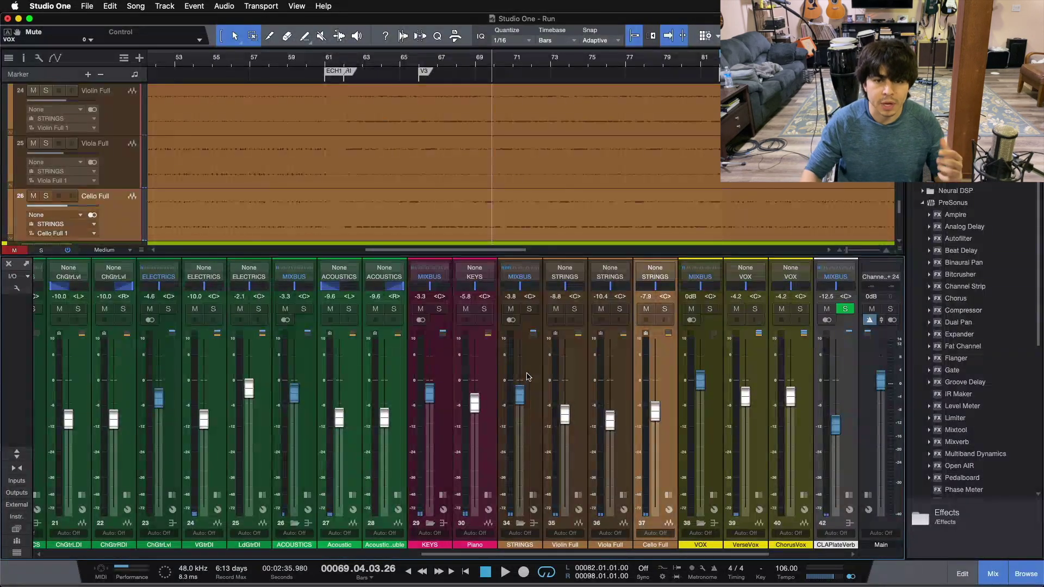
- Solo the STRINGS bus and audition it from the CH2 marker and from the V3 marker
left_click(532, 332)
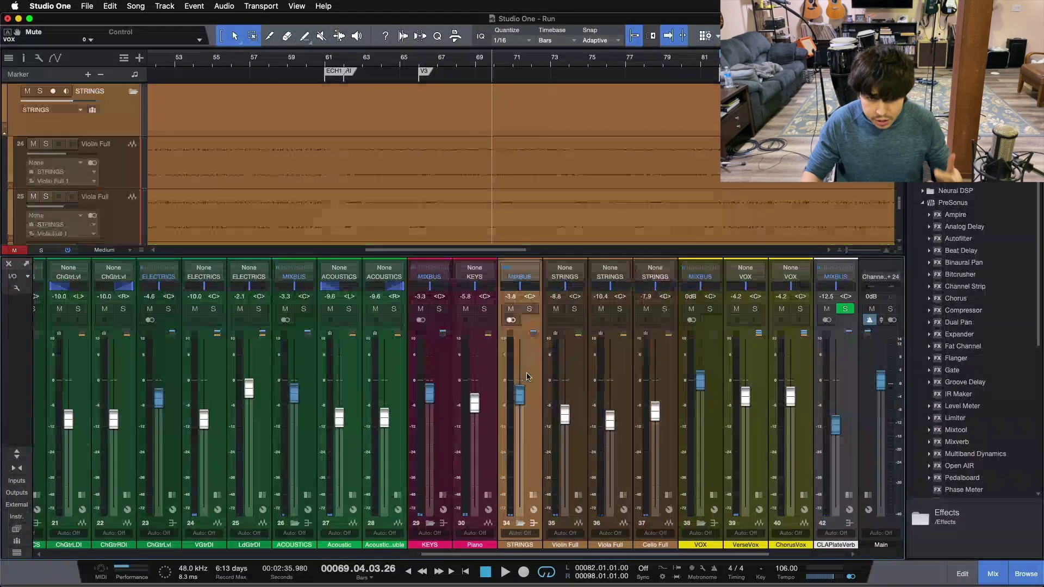
left_click(530, 309)
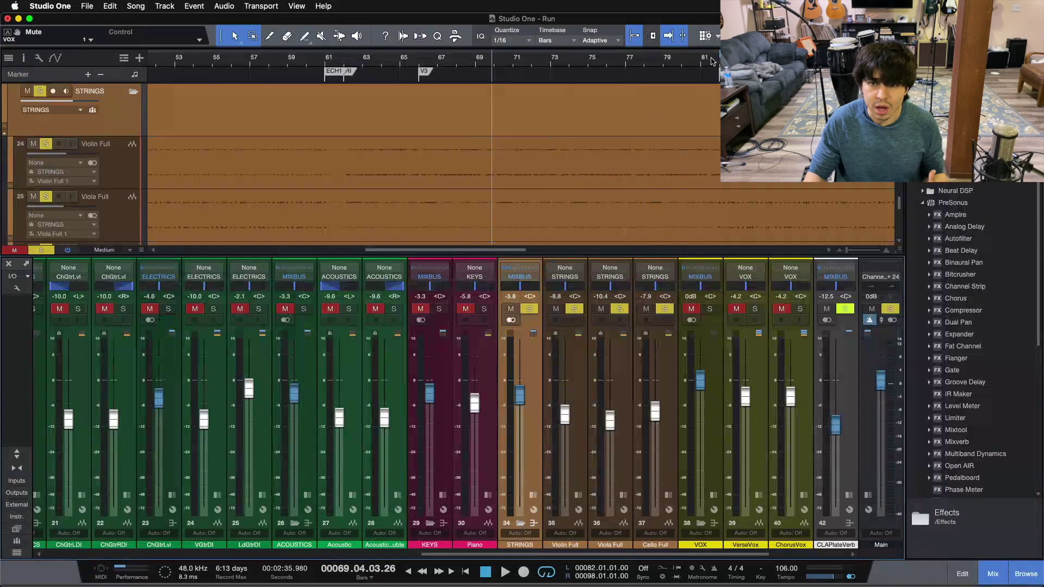
left_click(420, 69)
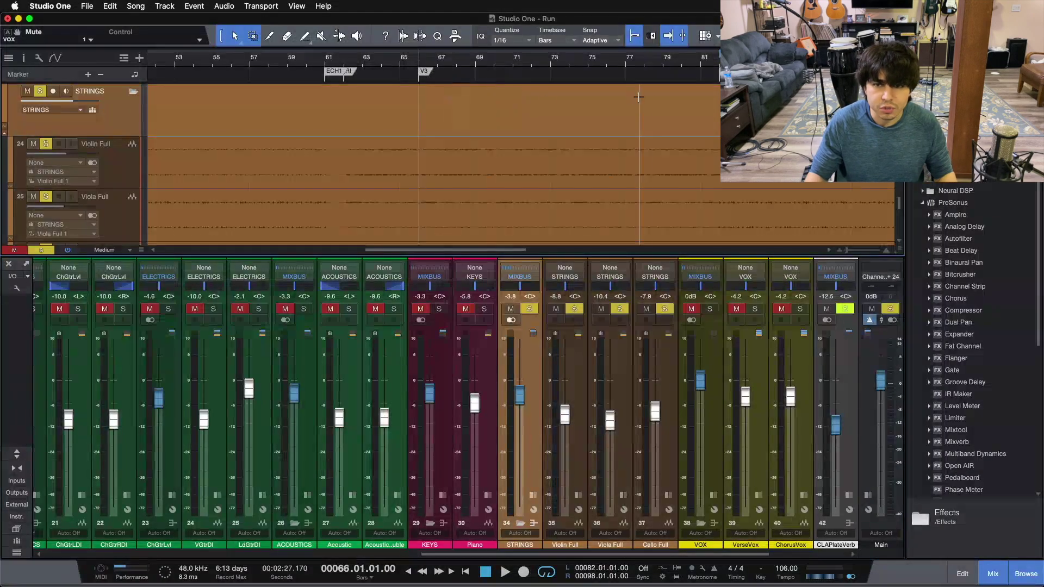
left_click(722, 69)
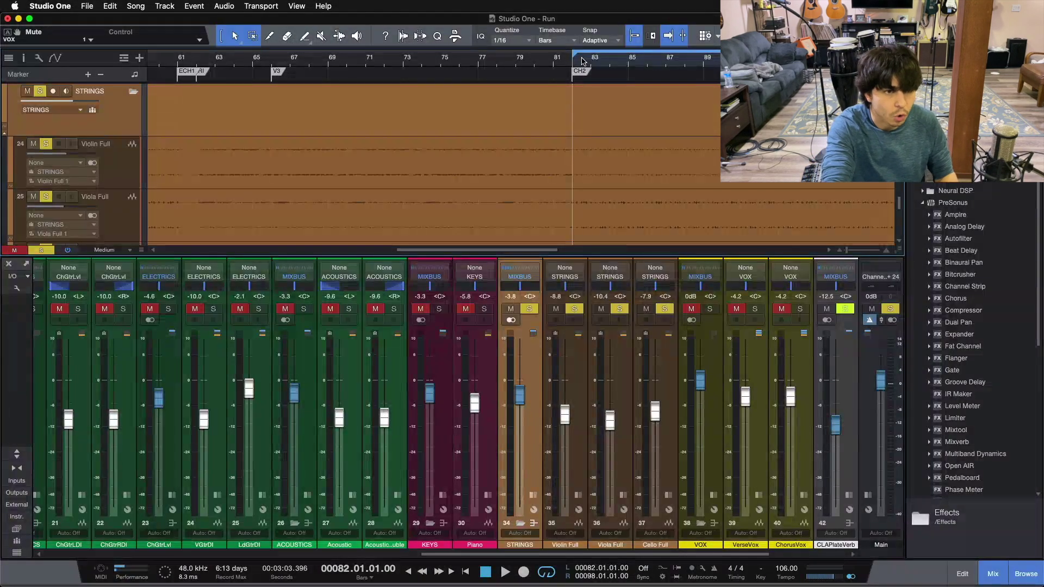
key("space")
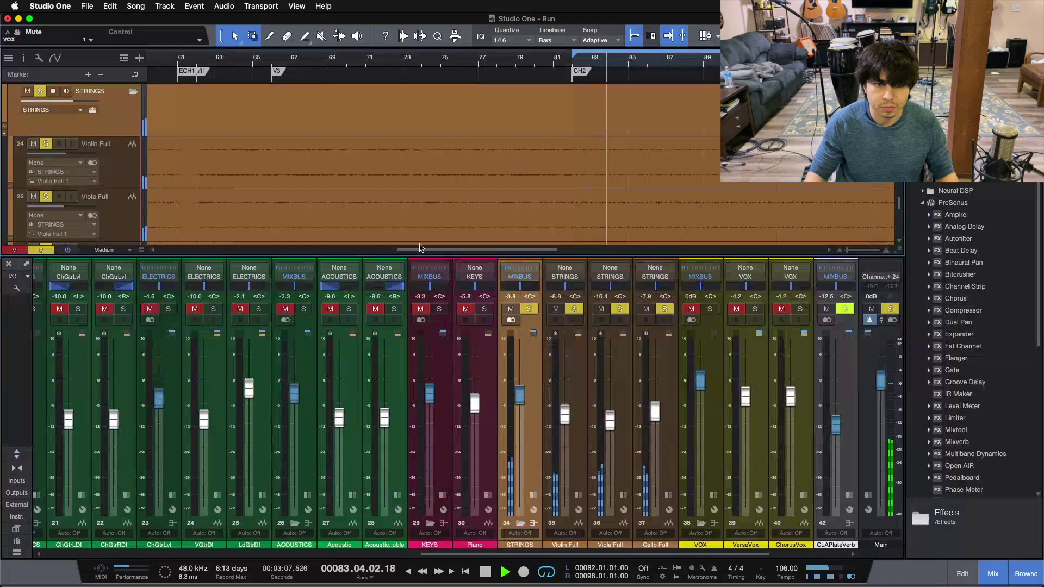
left_click(273, 64)
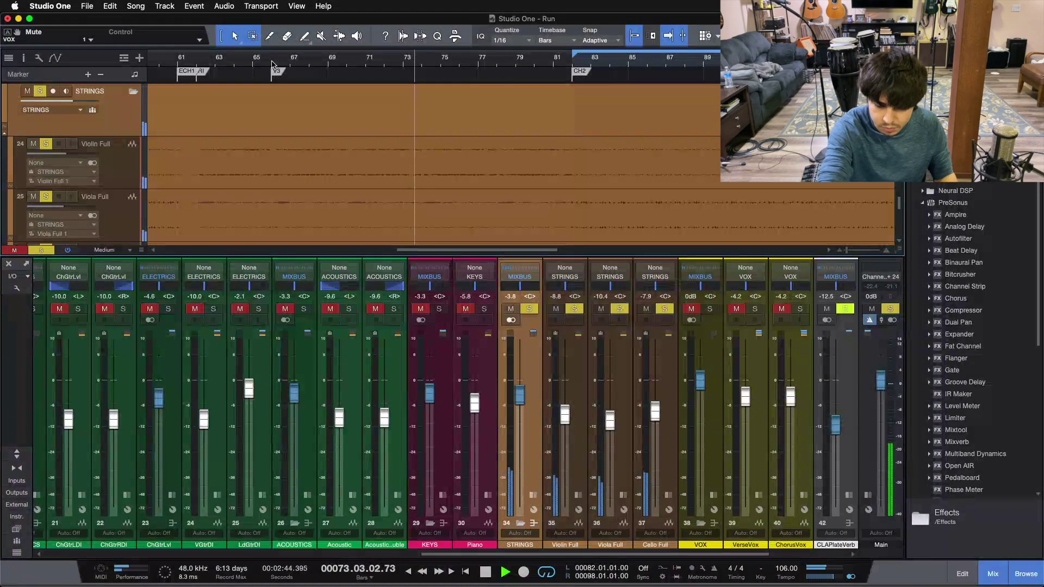
key("space")
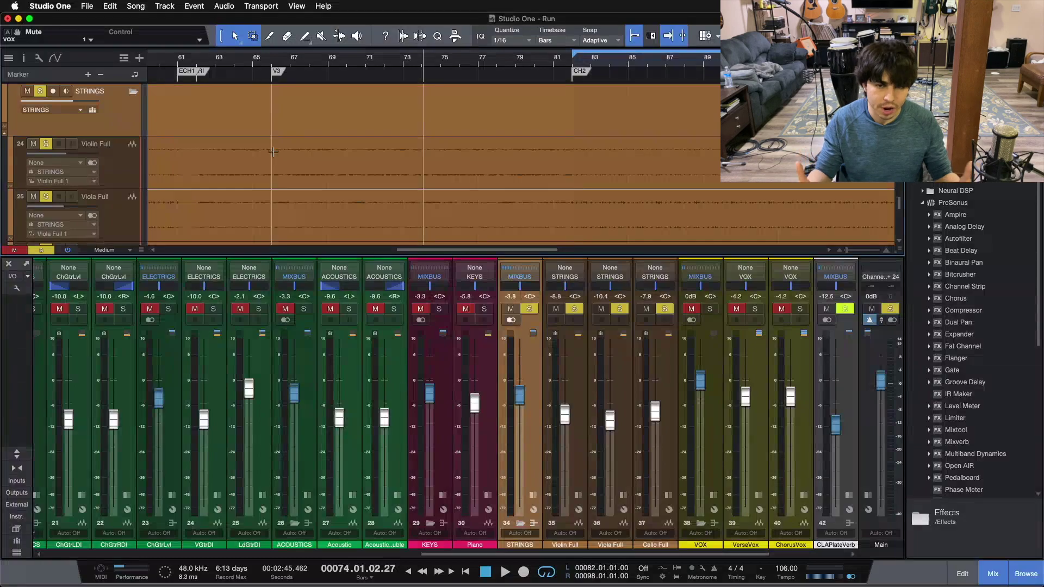
- Open the Pro EQ insert on the STRINGS bus and compare it bypassed and active while playing from the CH2 marker
left_click_drag(617, 71, 390, 75)
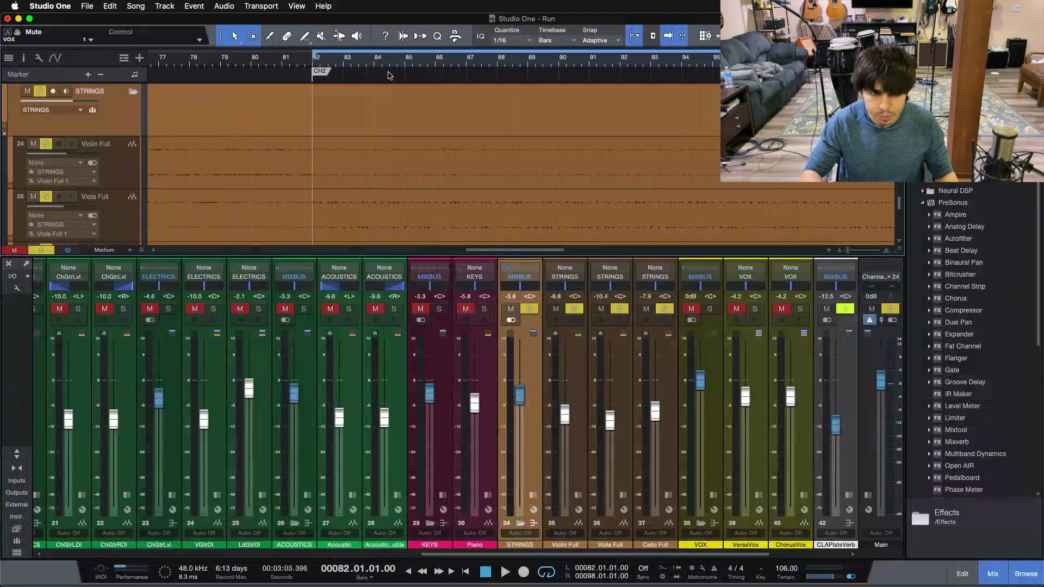
left_click(533, 494)
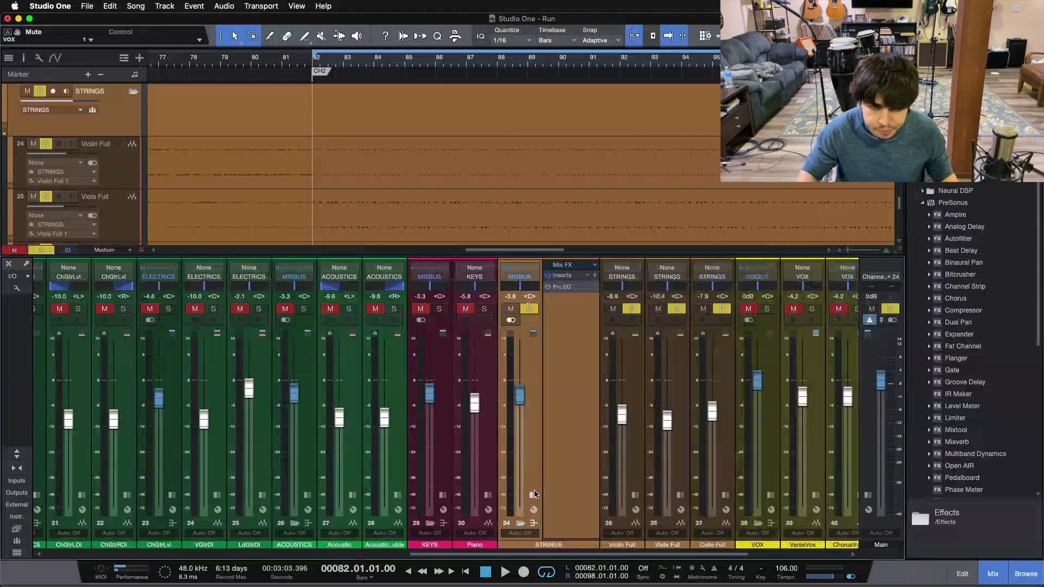
left_click(563, 287)
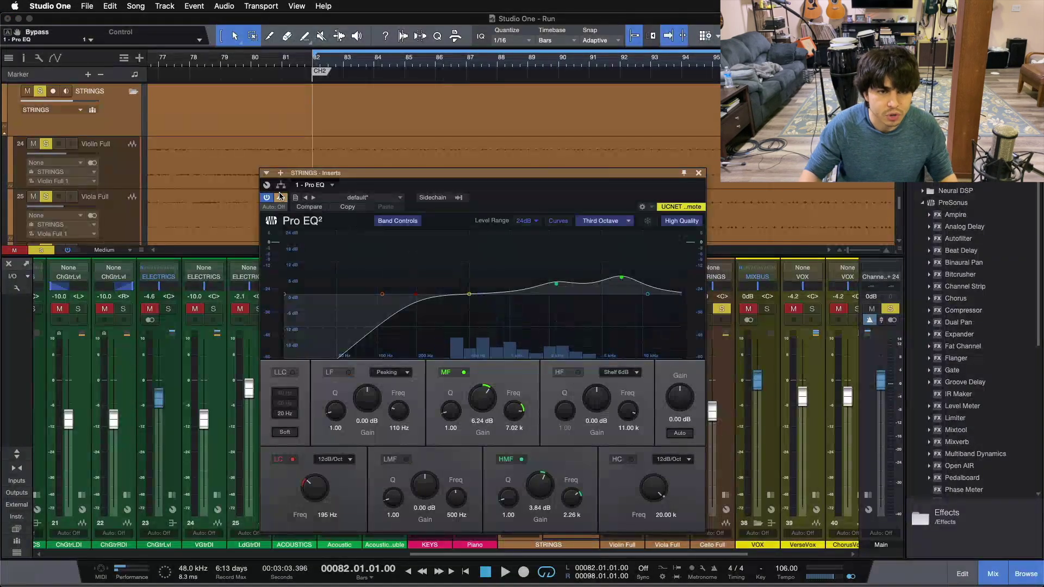
left_click_drag(326, 172, 219, 168)
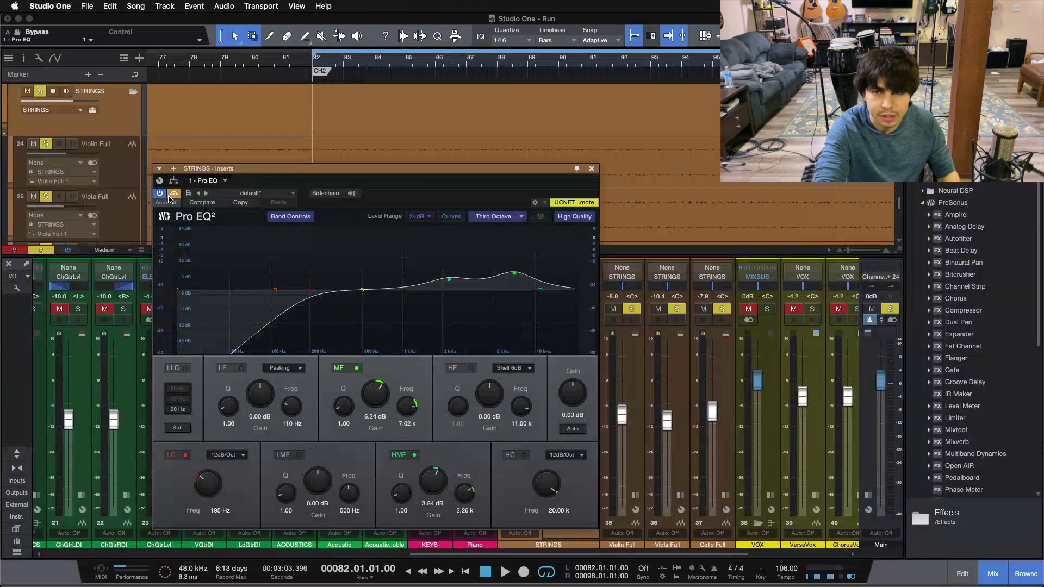
key("space")
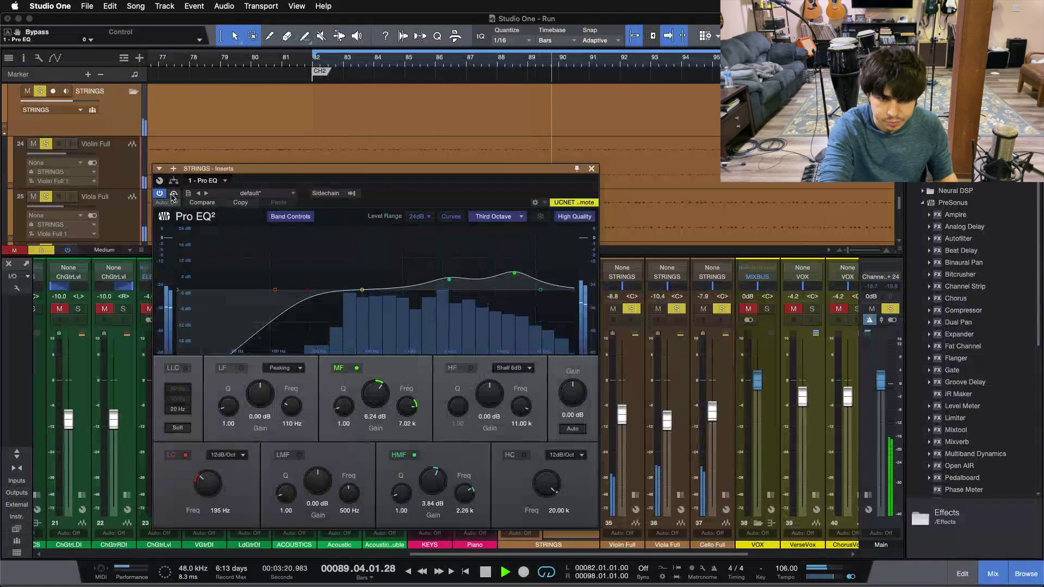
key("space")
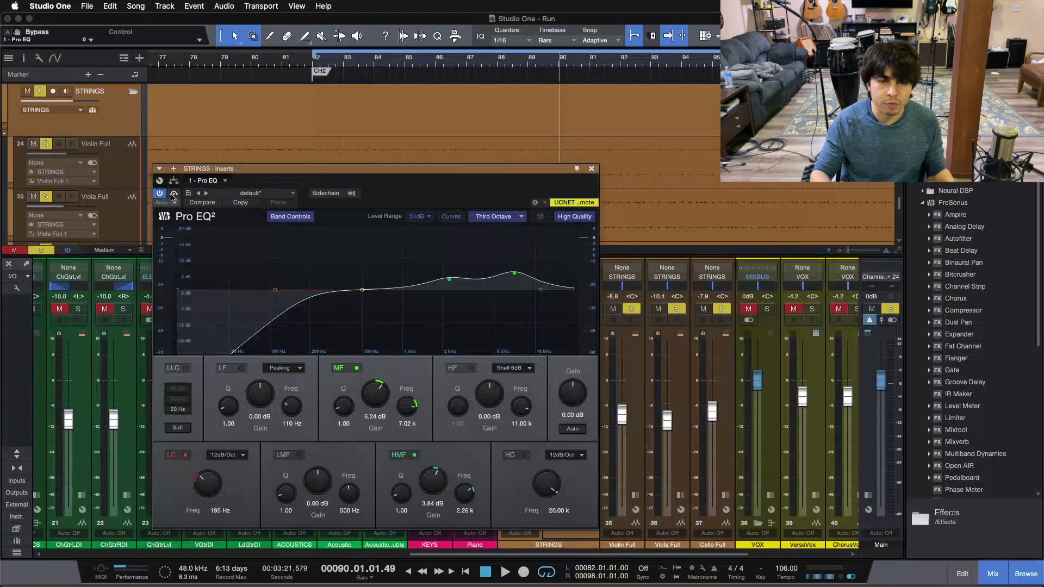
- Disable the MF and HMF bands of the strings Pro EQ and return the playhead to the CH2 marker
left_click(340, 369)
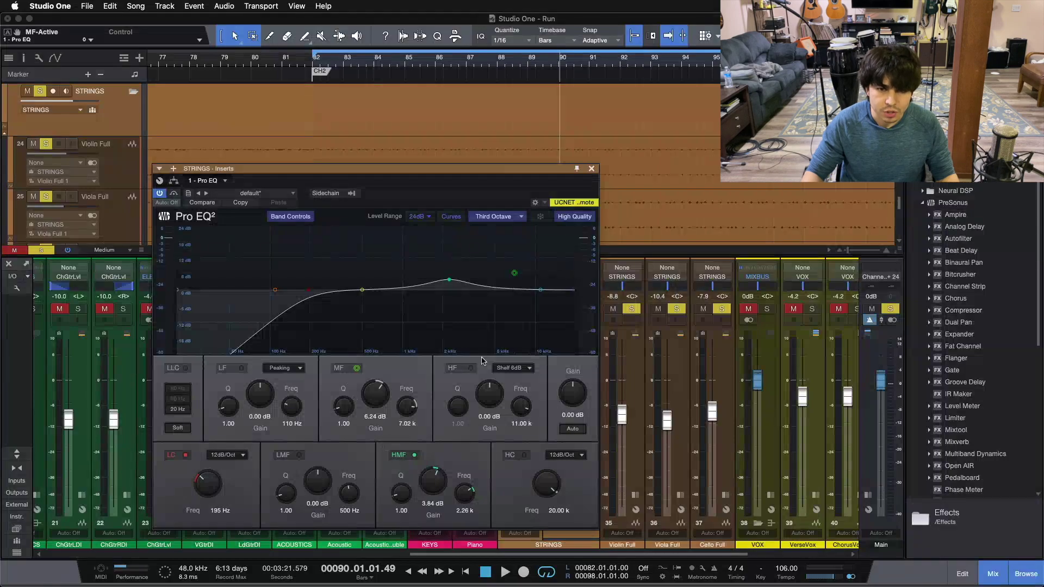
left_click(400, 456)
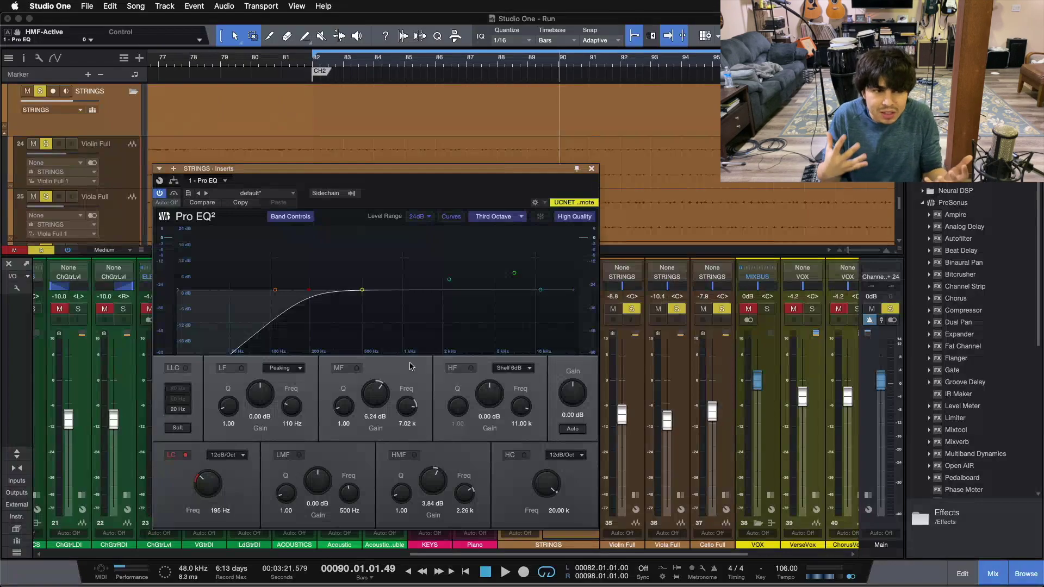
key("KP_1")
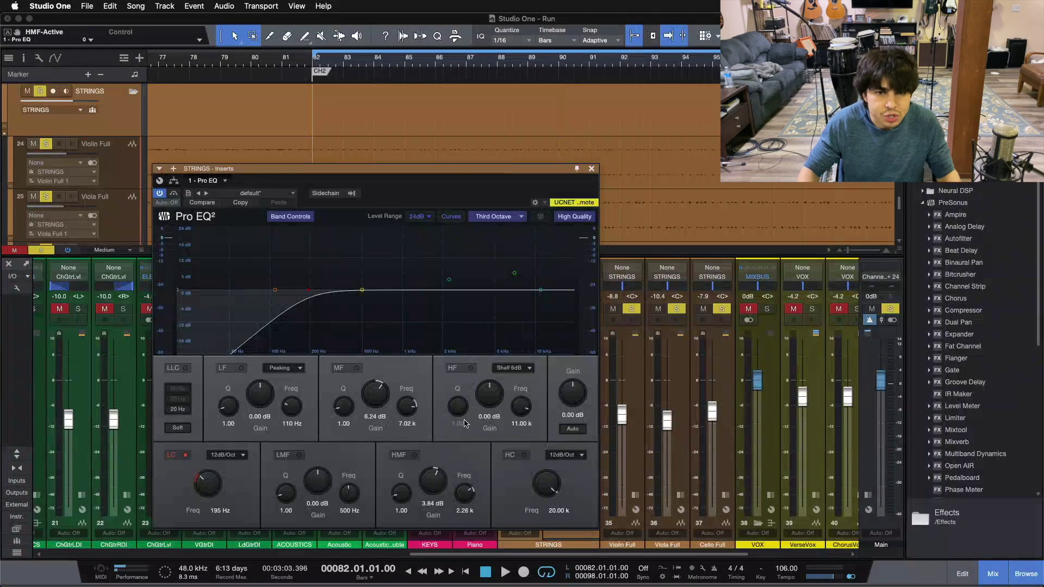
- Switch the MF band of the strings Pro EQ on and off while playing from the CH2 marker, leaving it enabled
left_click(353, 371)
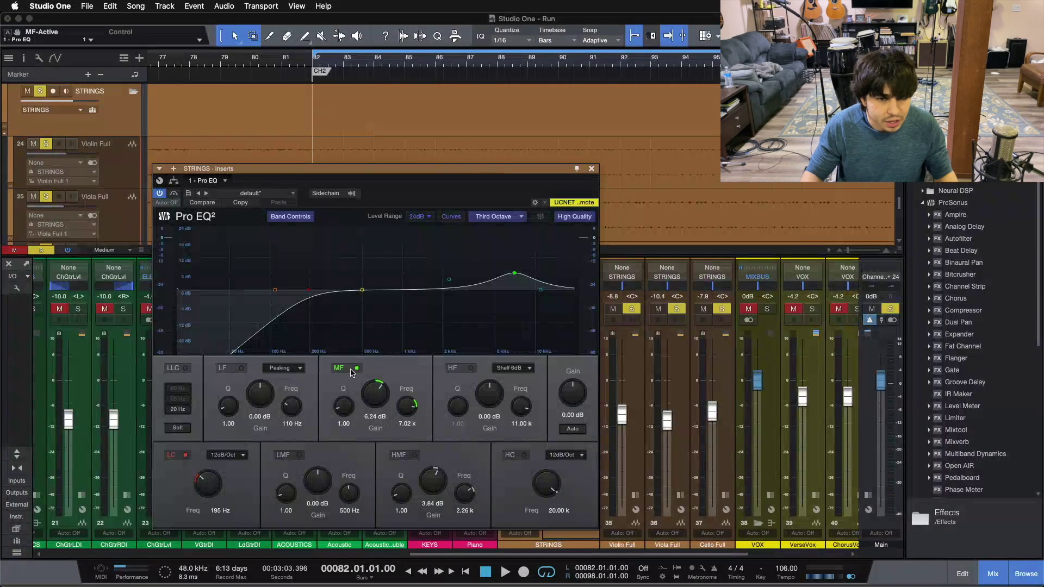
left_click(351, 371)
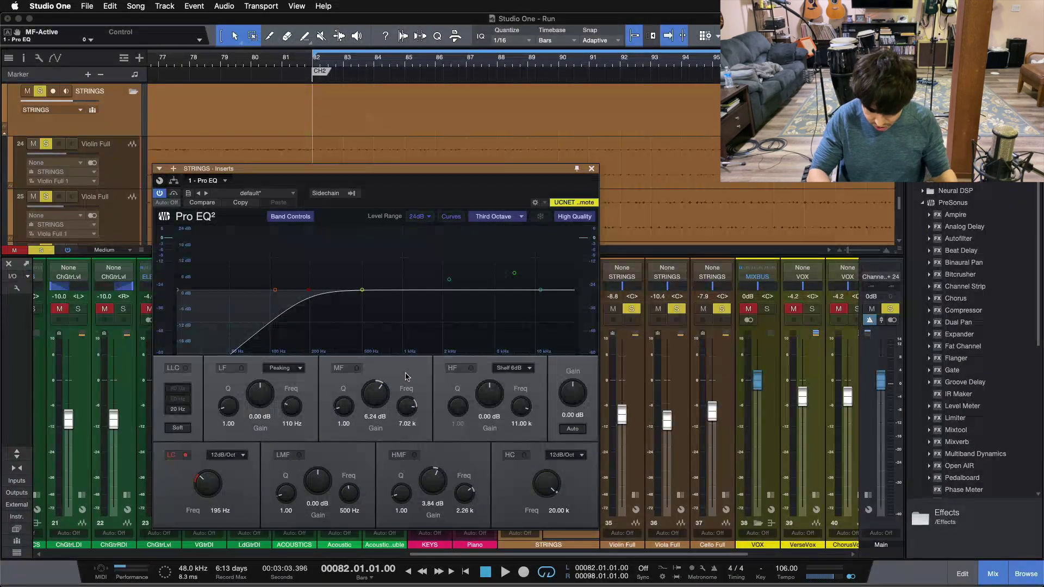
key("space")
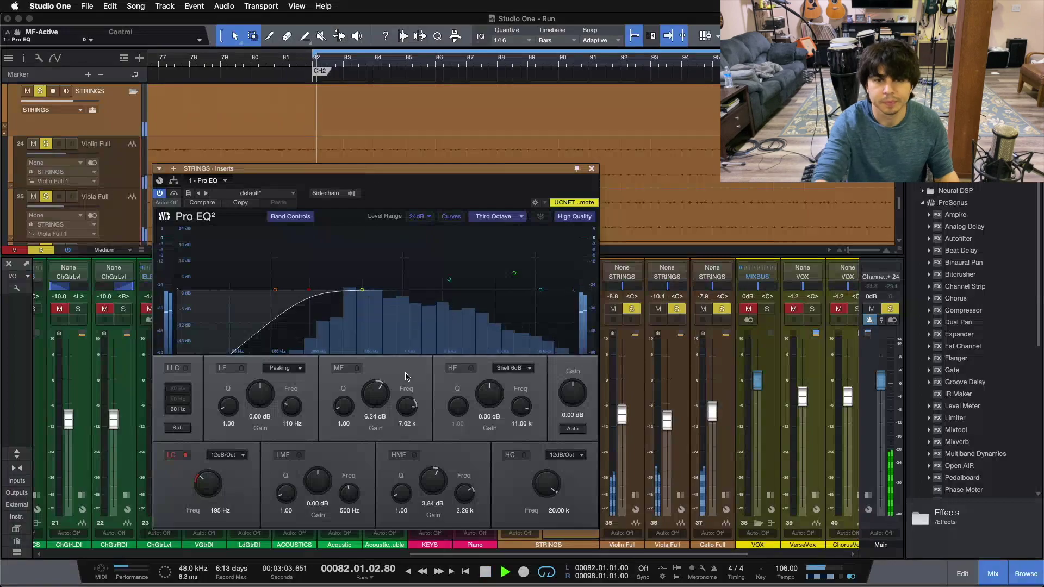
left_click(351, 369)
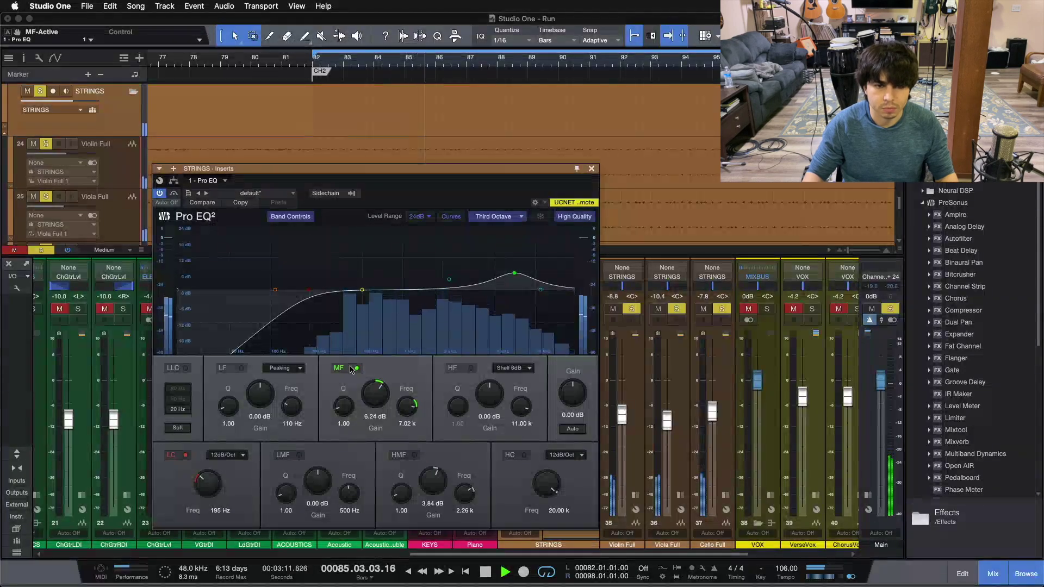
left_click(350, 369)
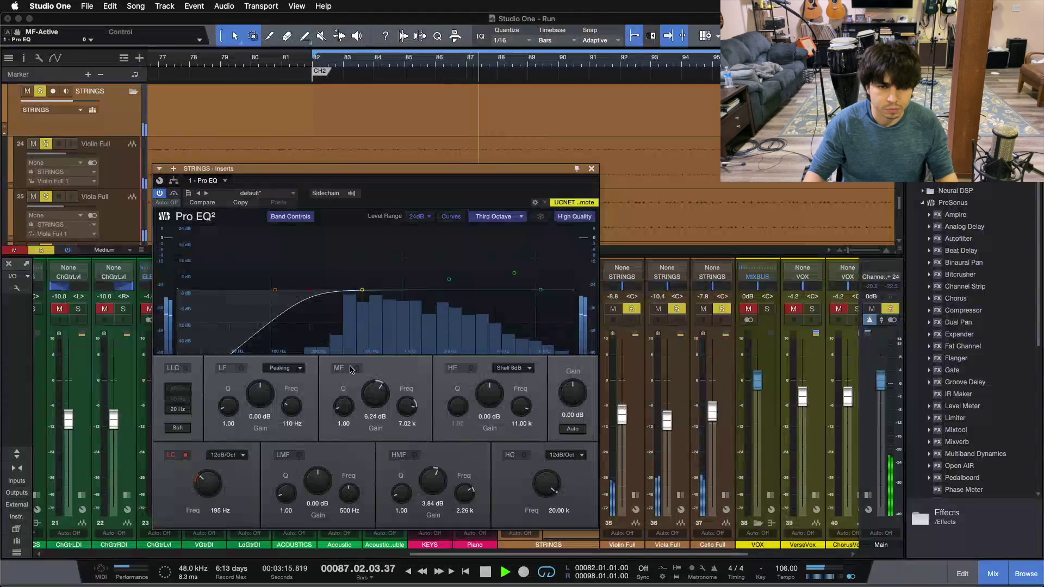
left_click(350, 369)
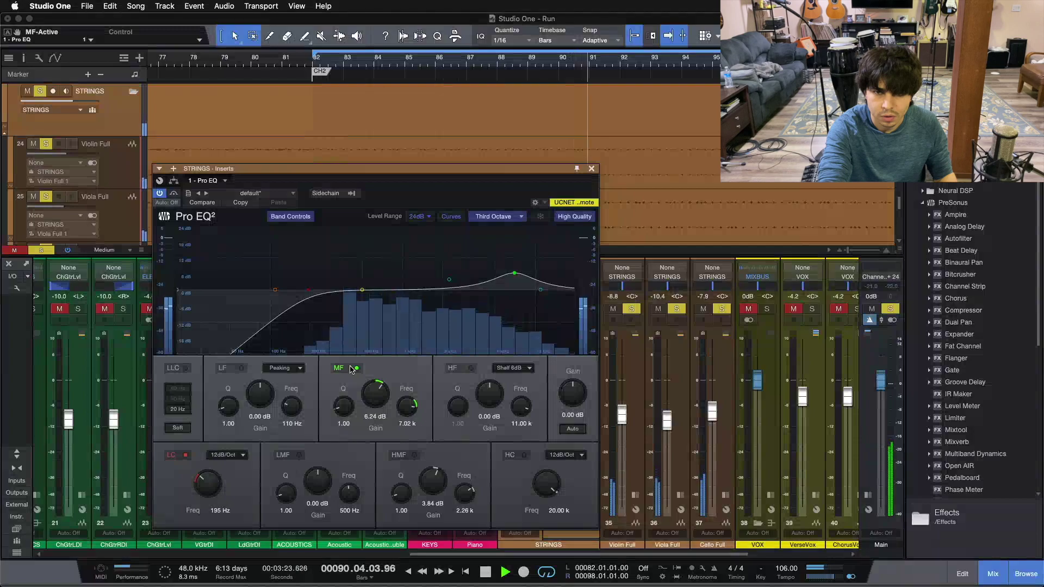
key("space")
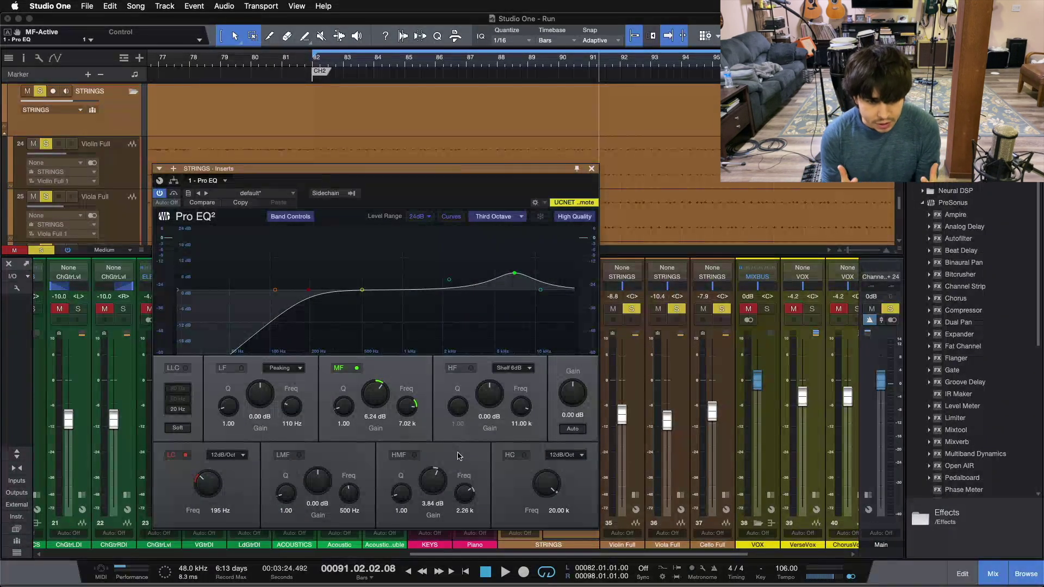
- Play the soloed strings again from the CH2 marker and enable the HMF band during playback
key("space")
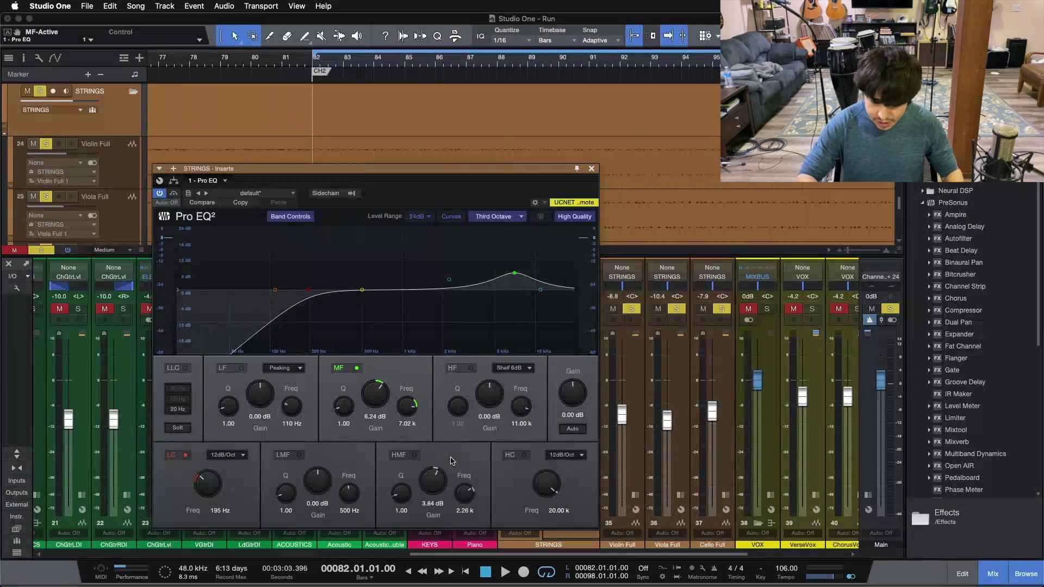
key("space")
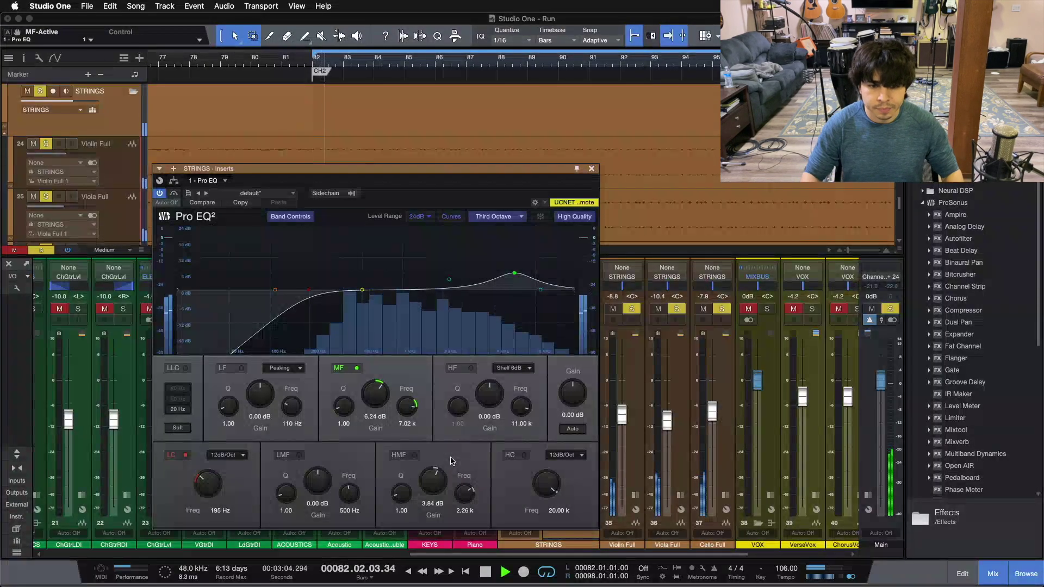
left_click(402, 455)
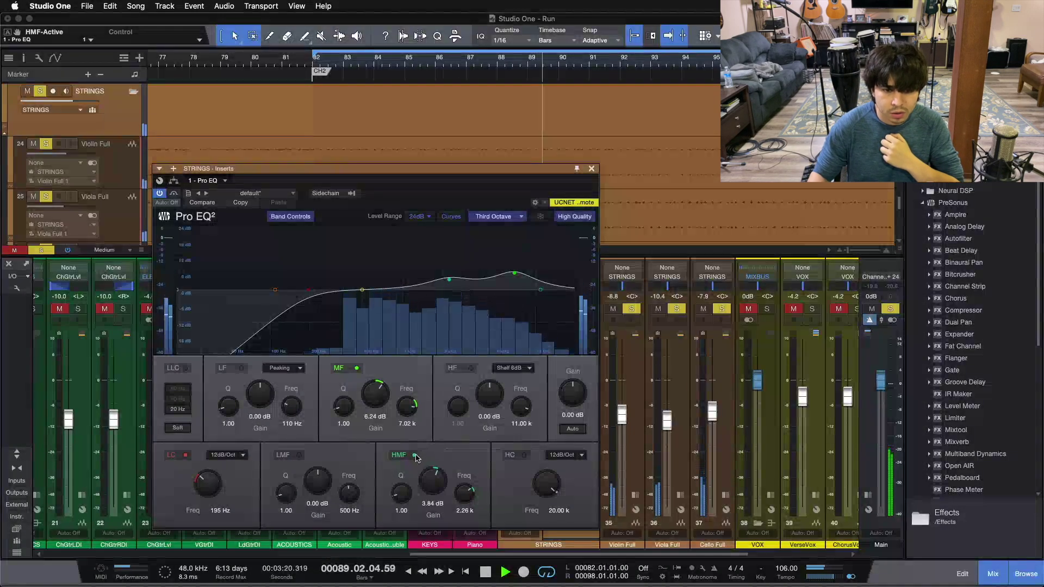
key("space")
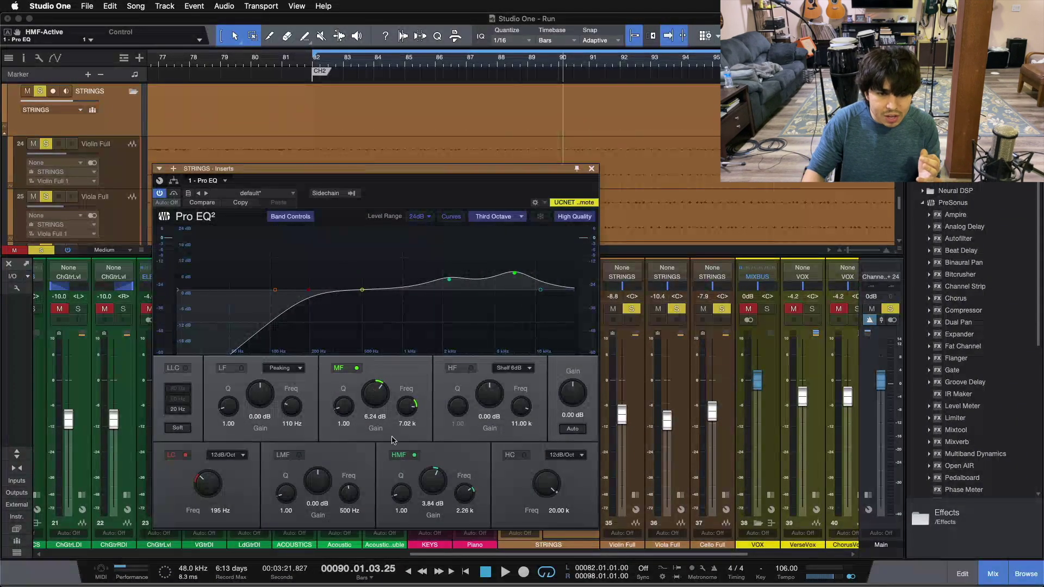
- Disable the HMF and MF bands, replay the soloed strings from the CH2 marker, and re-enable MF and HMF one after the other
left_click(400, 455)
left_click(353, 369)
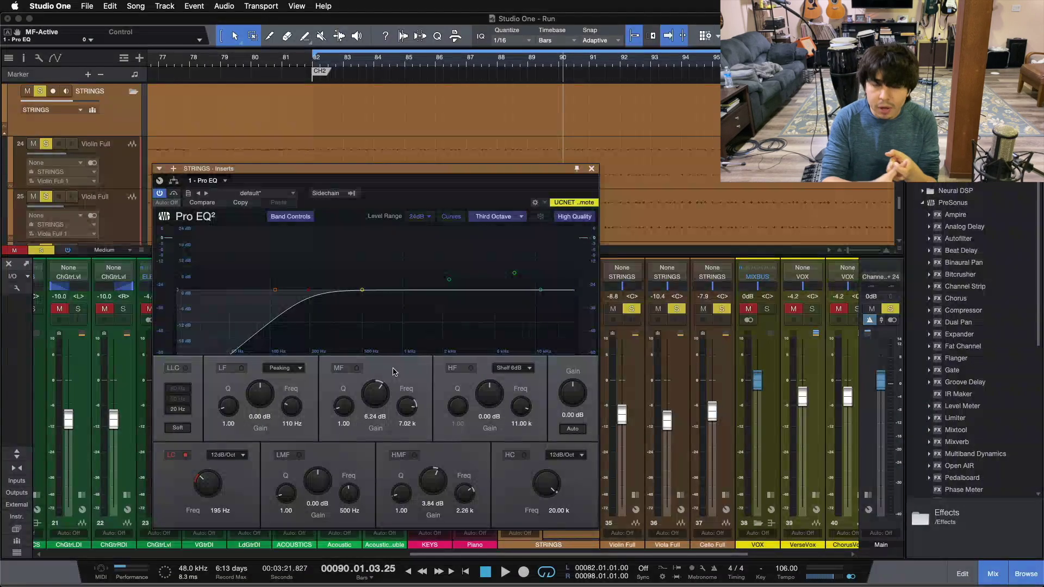
key("space")
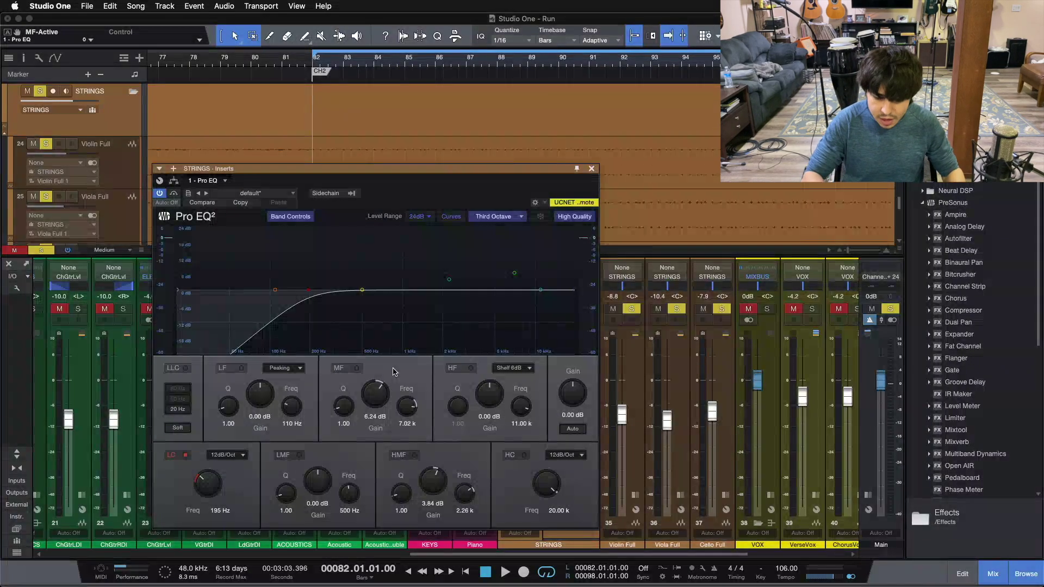
key("space")
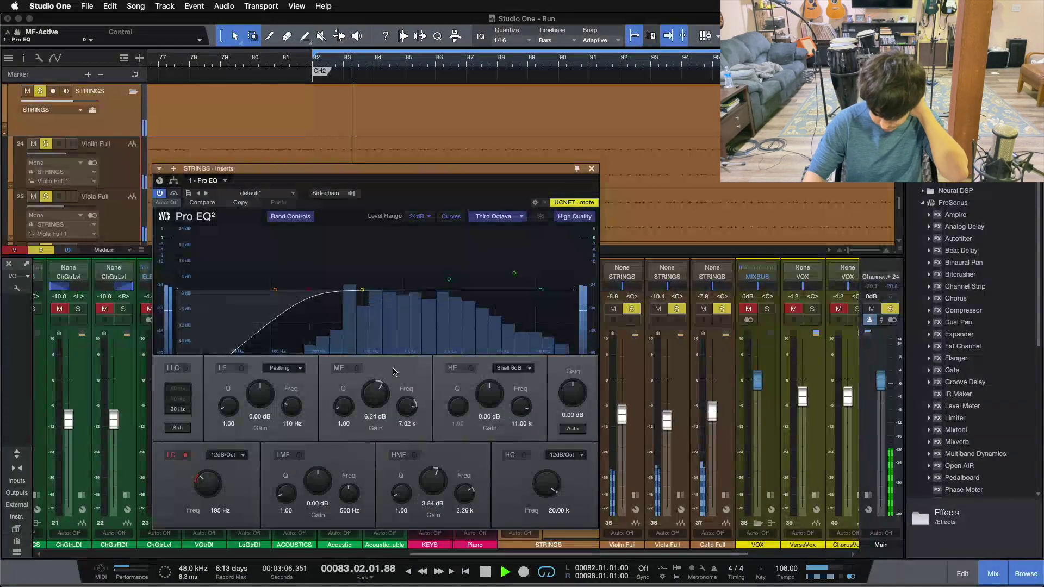
left_click(354, 369)
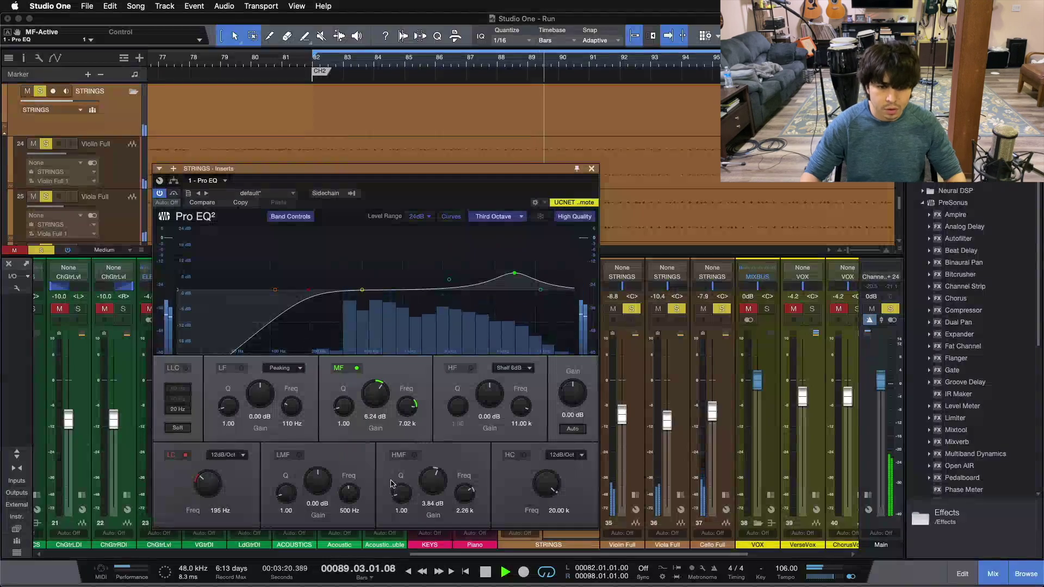
left_click(405, 460)
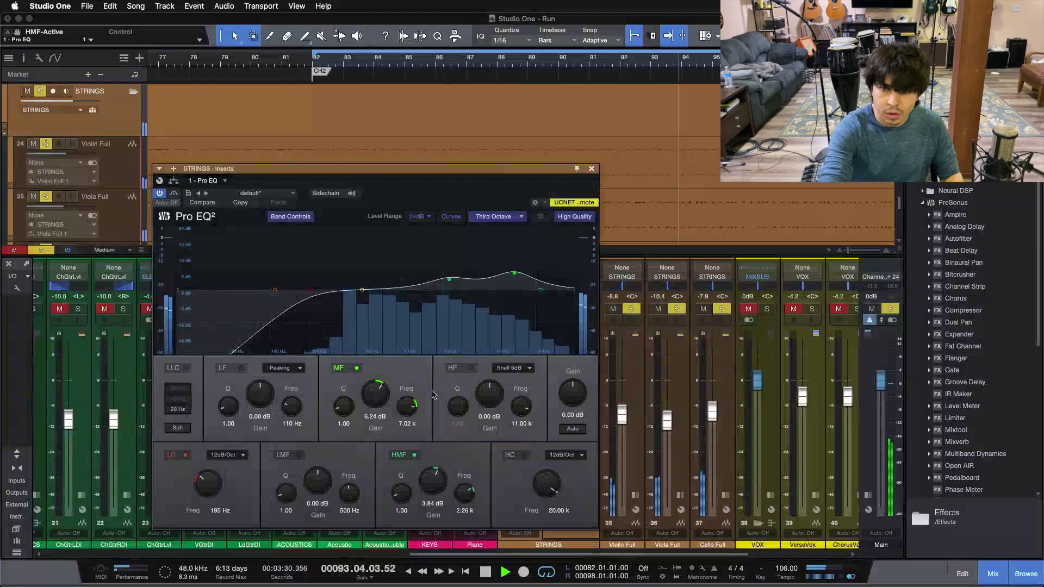
key("space")
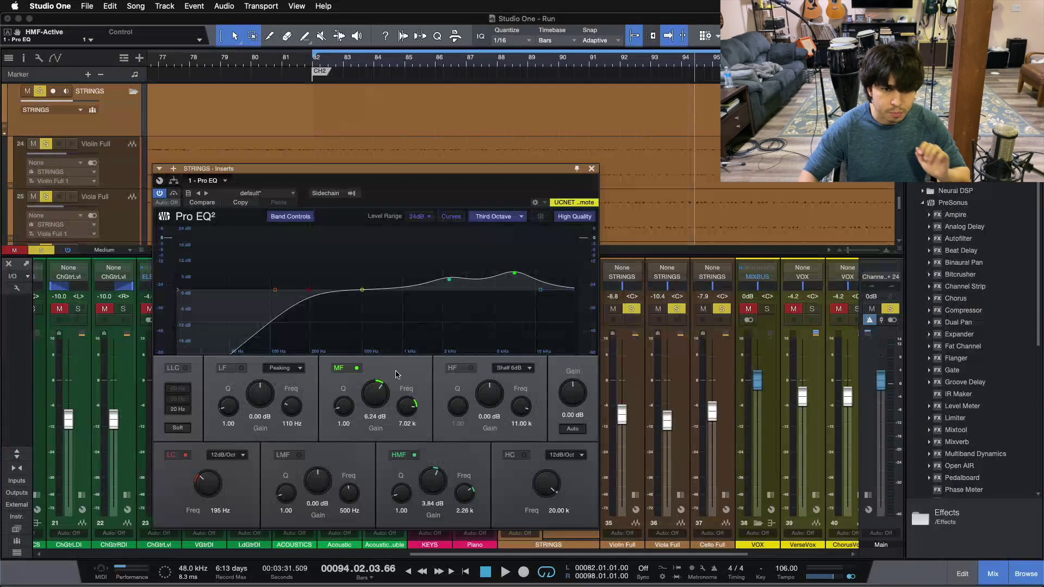
- Unsolo the STRINGS bus to restore the full mix, mute the VOX bus, and return the playhead to the CH2 marker
left_click_drag(422, 168, 292, 153)
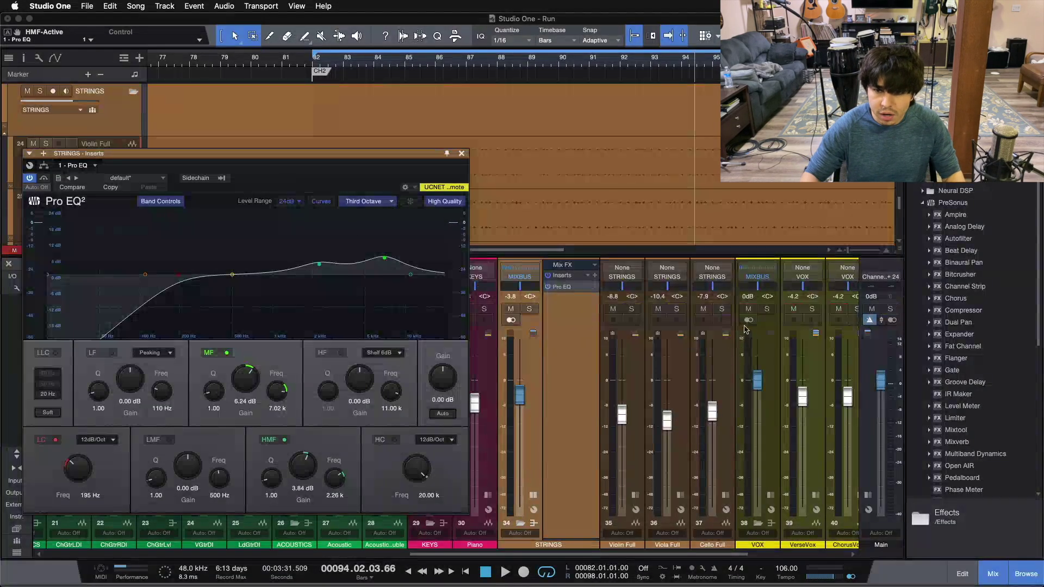
left_click(747, 308)
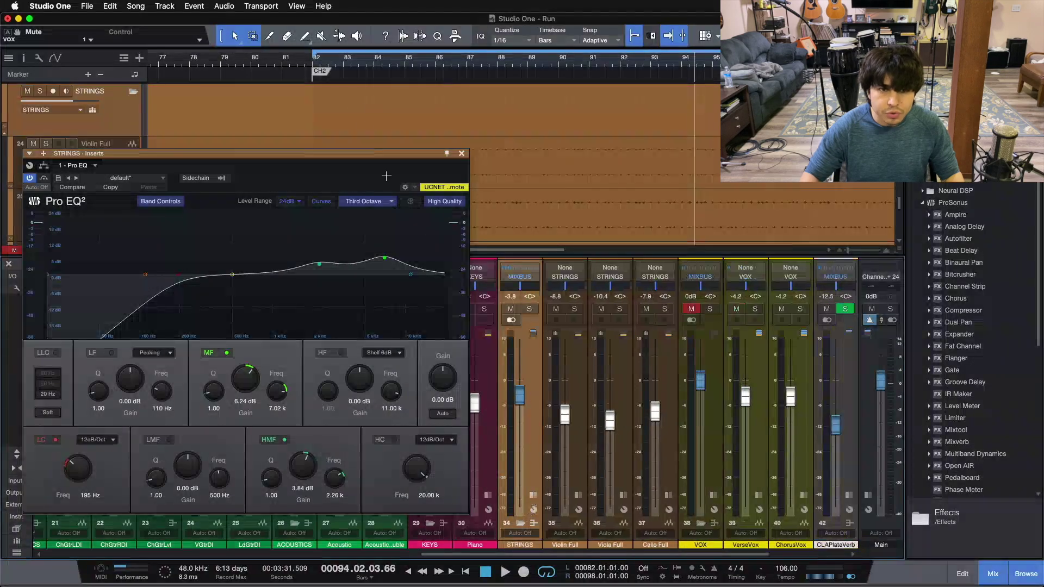
left_click_drag(379, 65, 377, 61)
key("space")
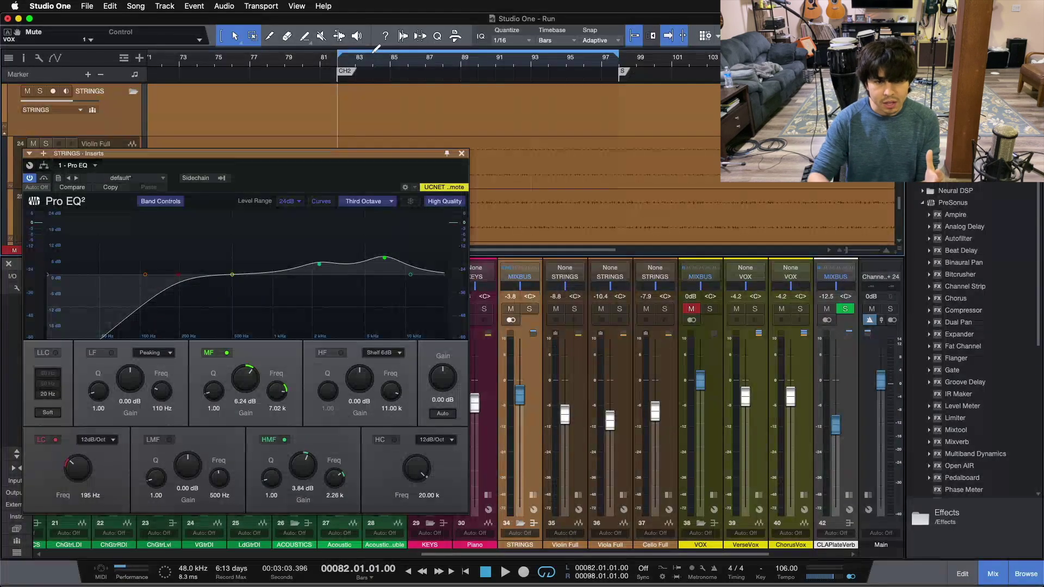
- Disable the HMF and MF bands and play the full mix without vocals from CH2, re-enabling MF and HMF in turn
double_click(320, 263)
double_click(384, 260)
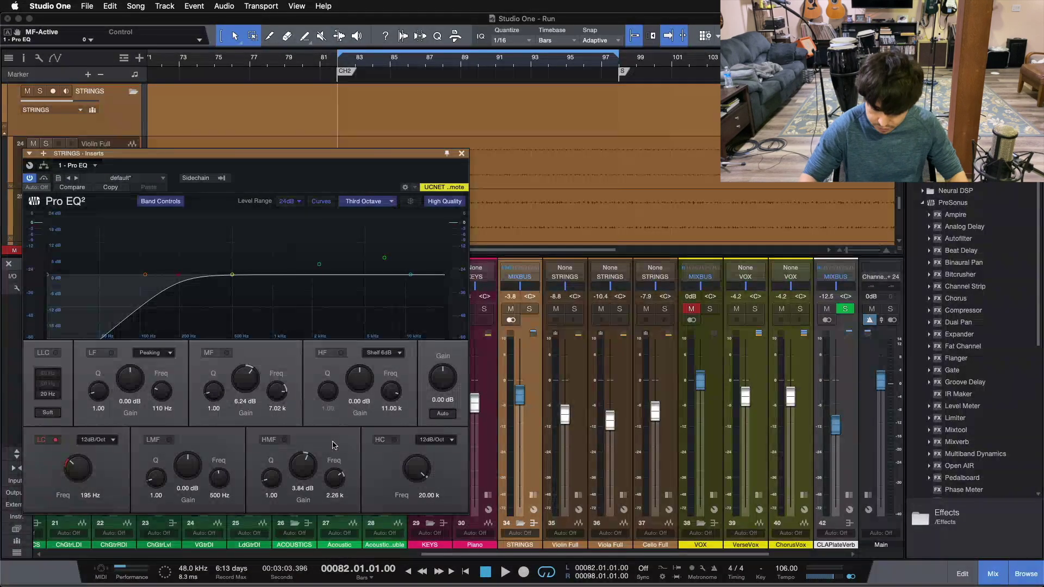
key("space")
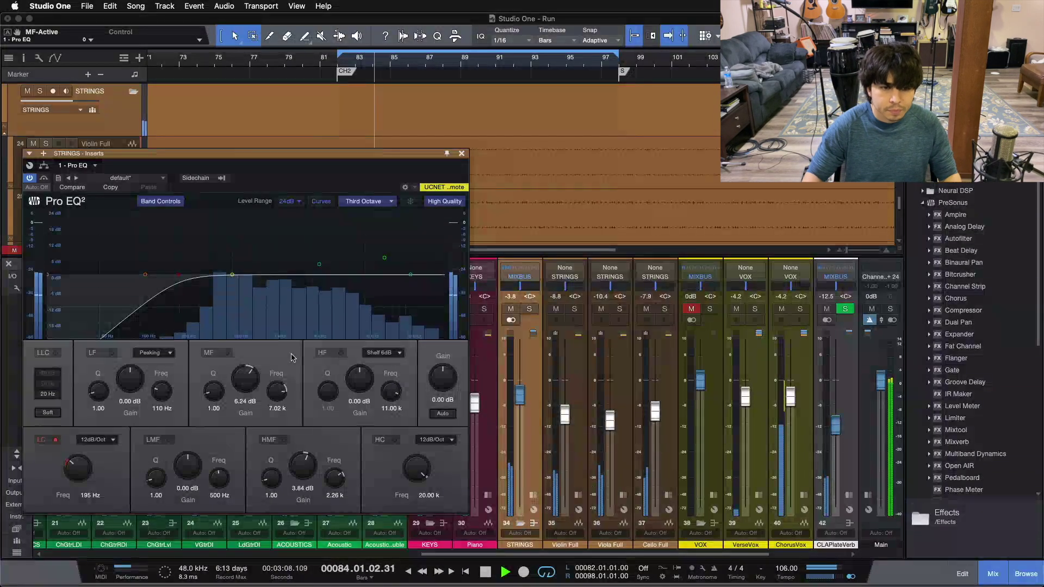
left_click(227, 353)
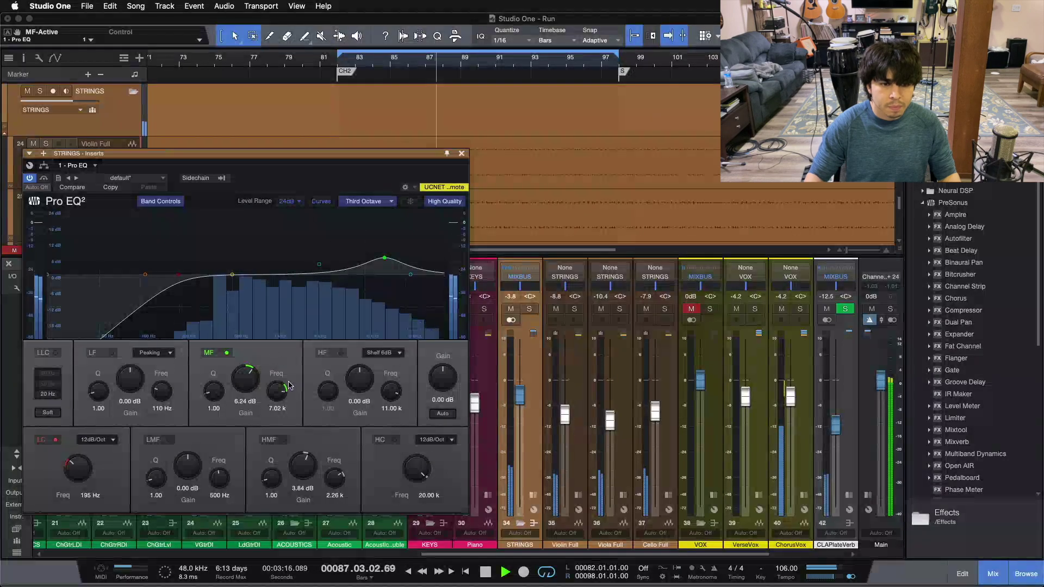
left_click(284, 439)
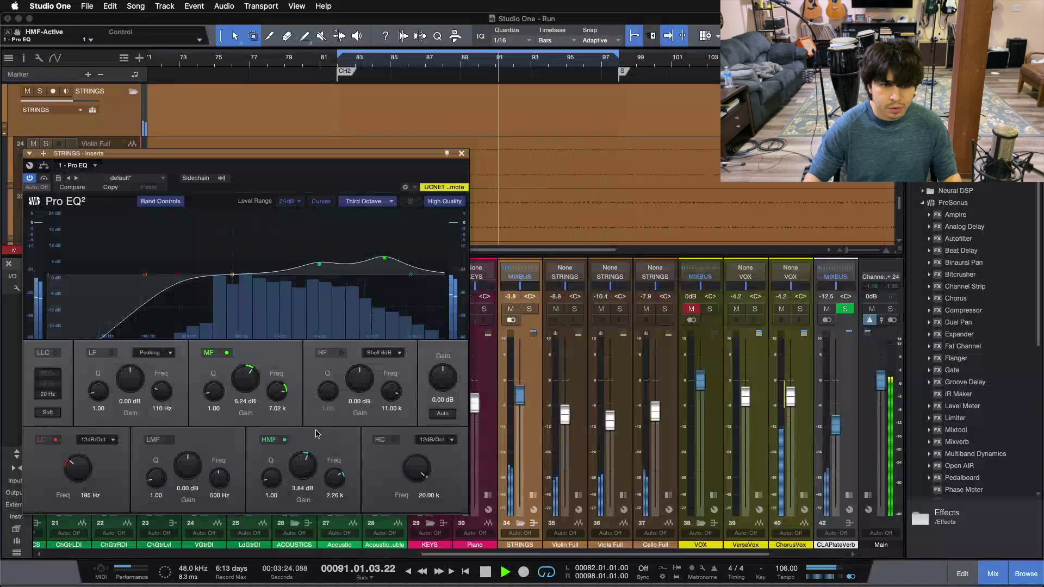
left_click_drag(353, 182, 445, 199)
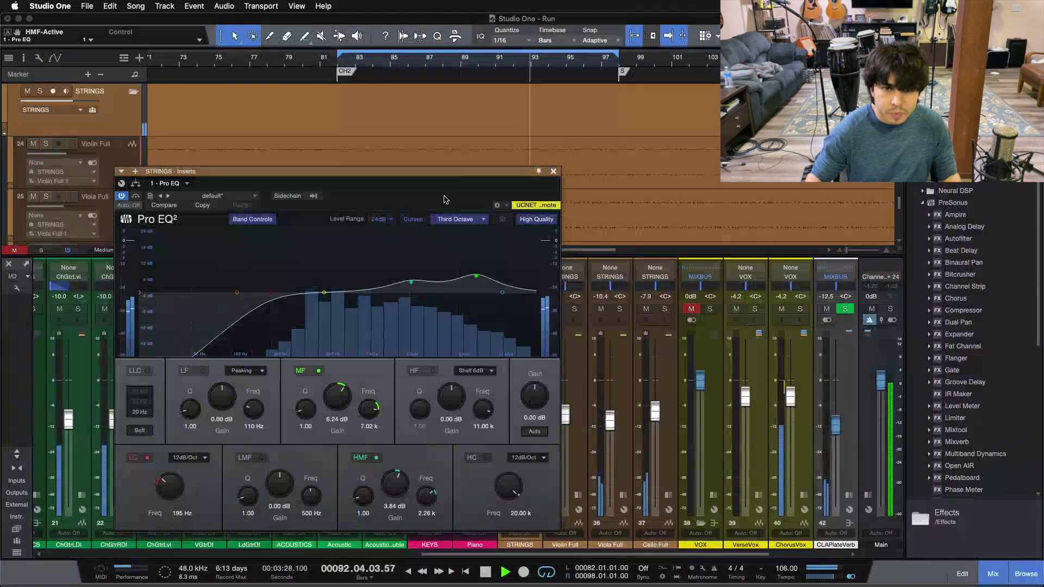
key("space")
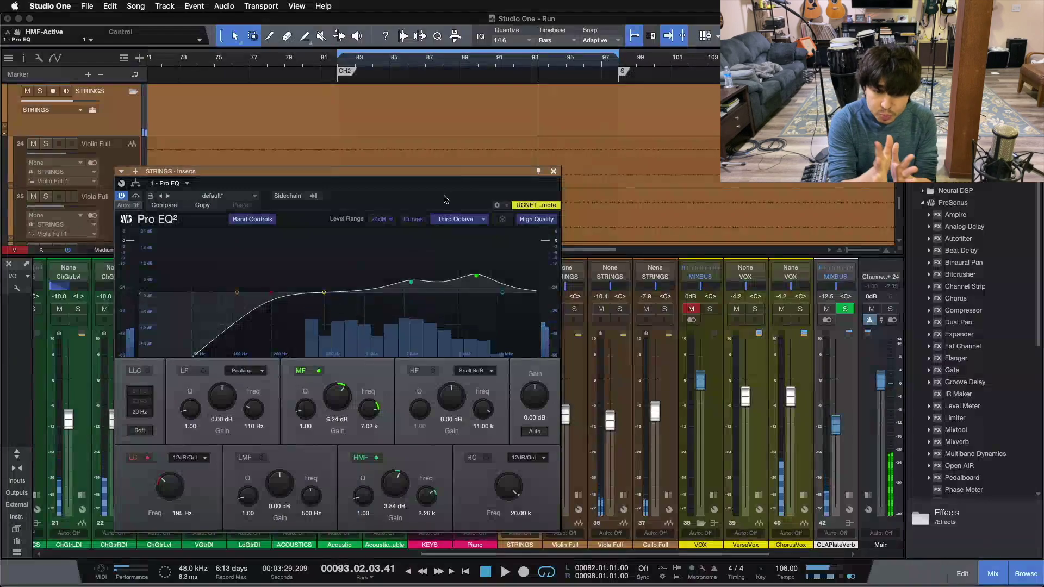